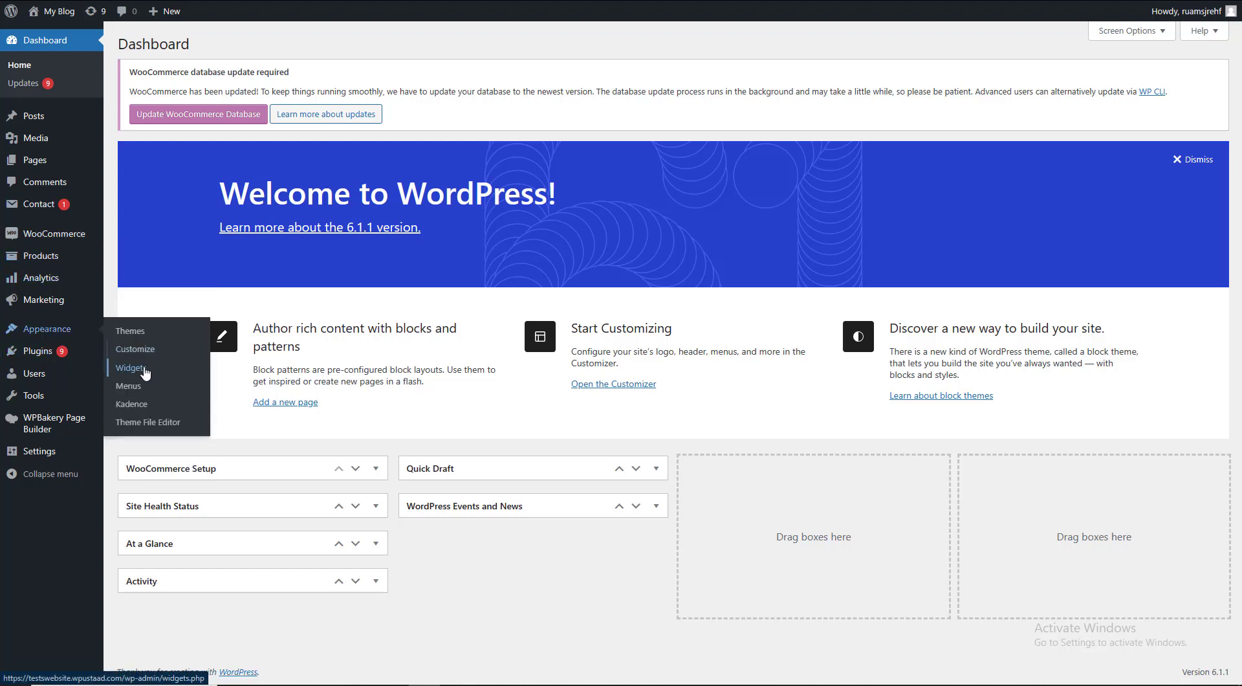
# Step: Open the Add Plugins page from the Plugins menu and put the cursor in the plugin search box
pyautogui.click(133, 374)
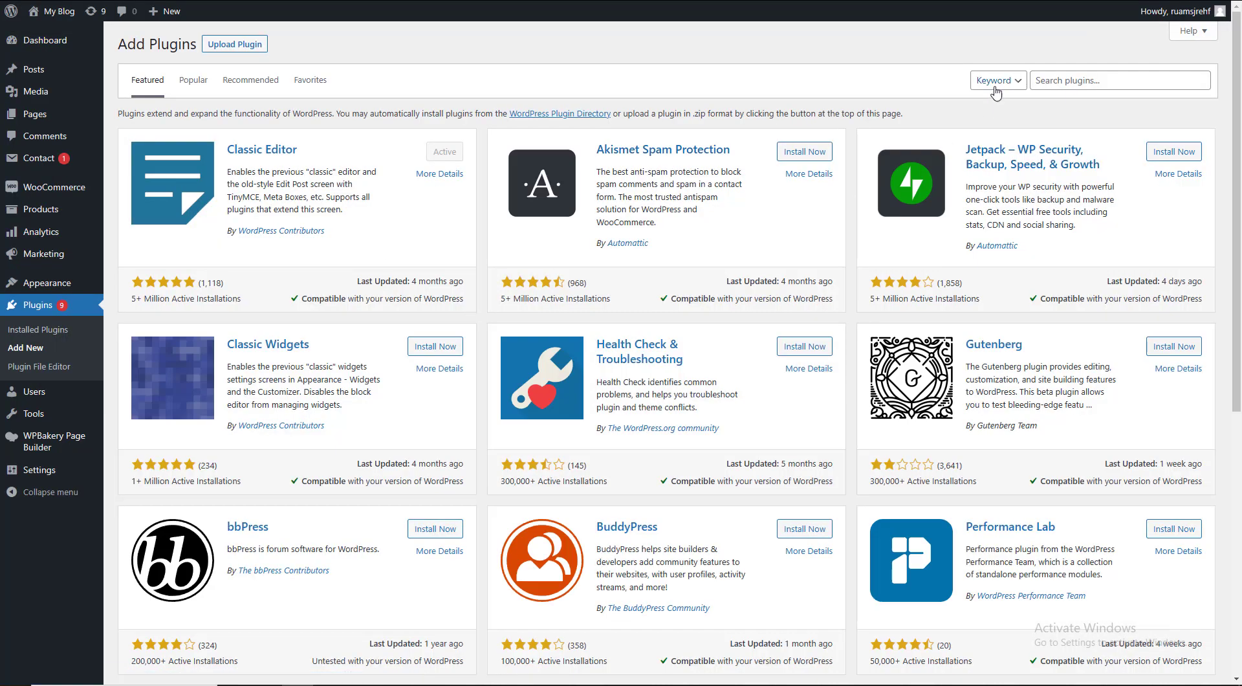
pyautogui.click(1069, 82)
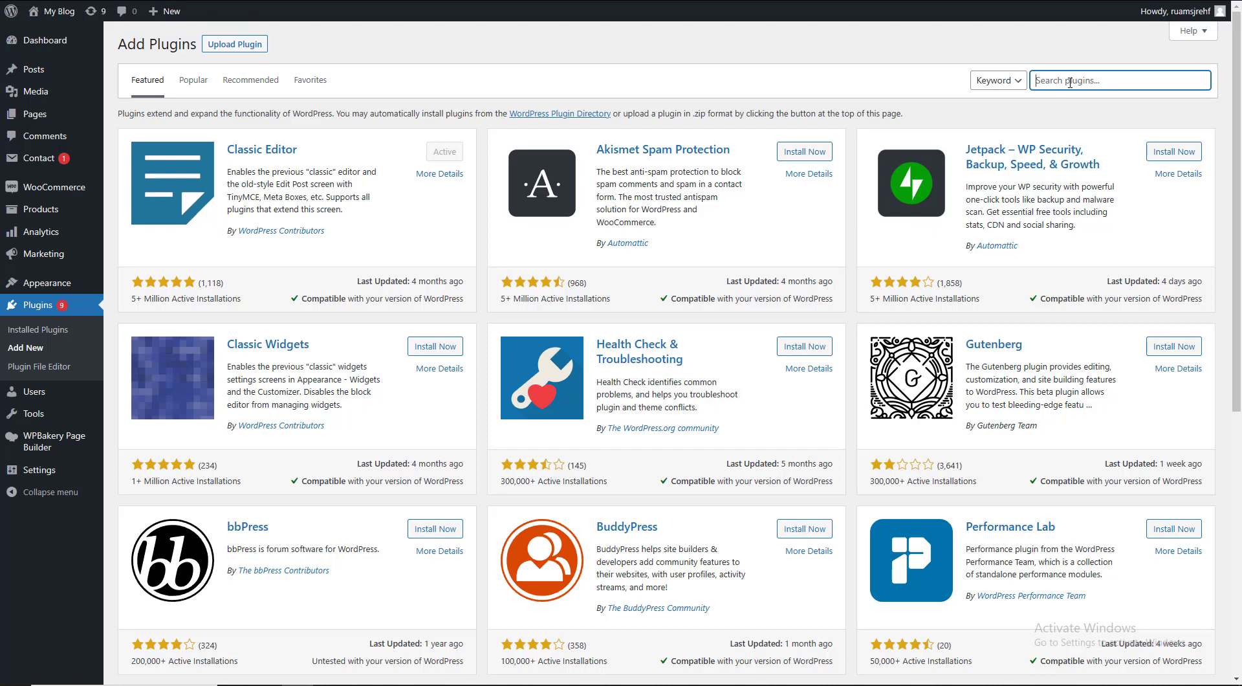
# Step: Search plugins for 'Custom buttons for WooCommerce', correcting the misspelled WooCommerce
pyautogui.write('Custom button for woocommerce')
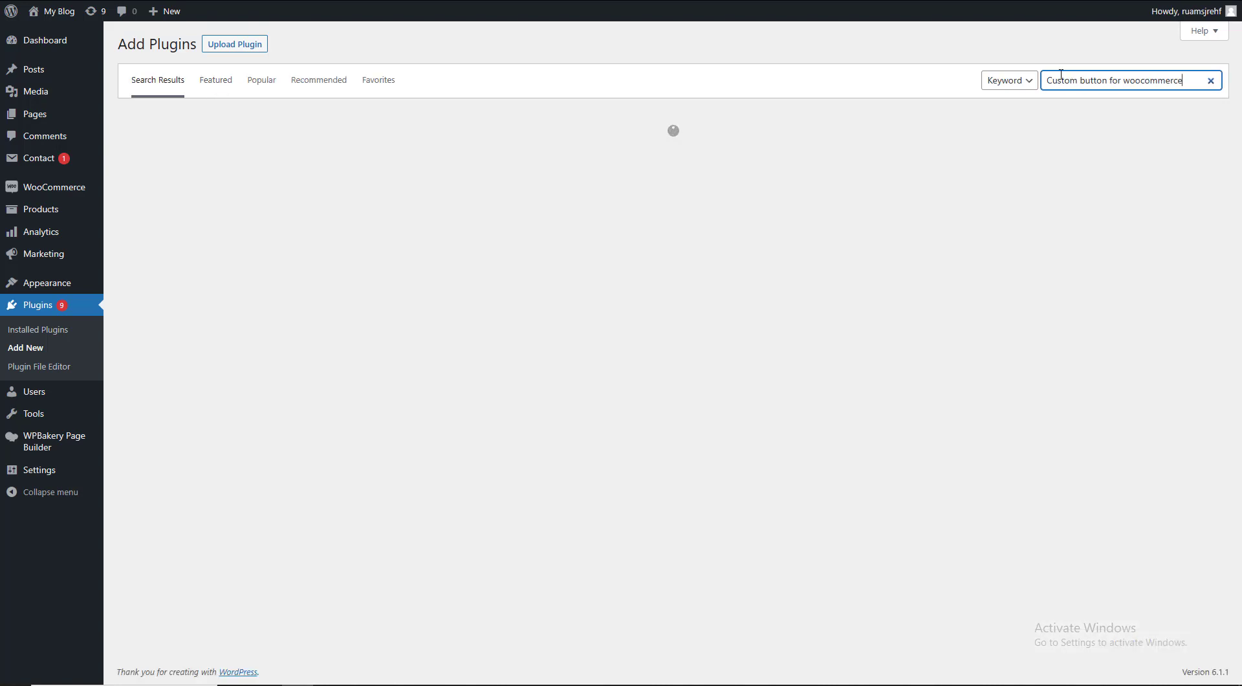
pyautogui.click(1158, 80)
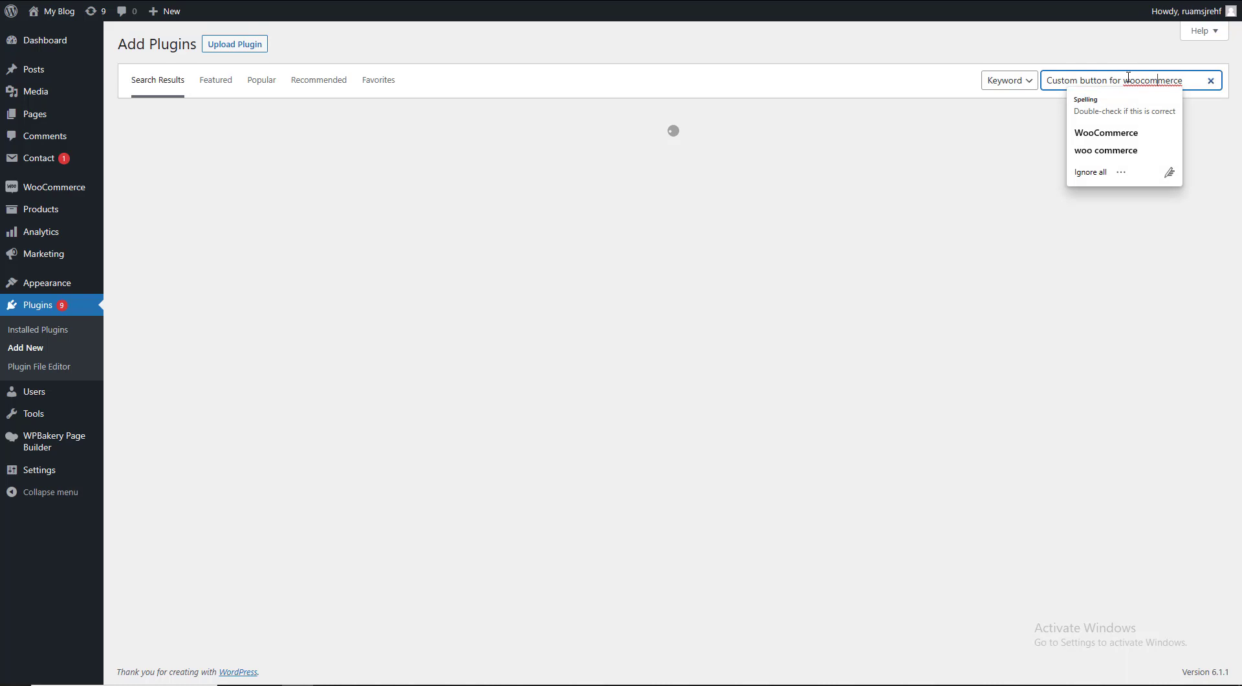
pyautogui.click(1107, 81)
pyautogui.write('s')
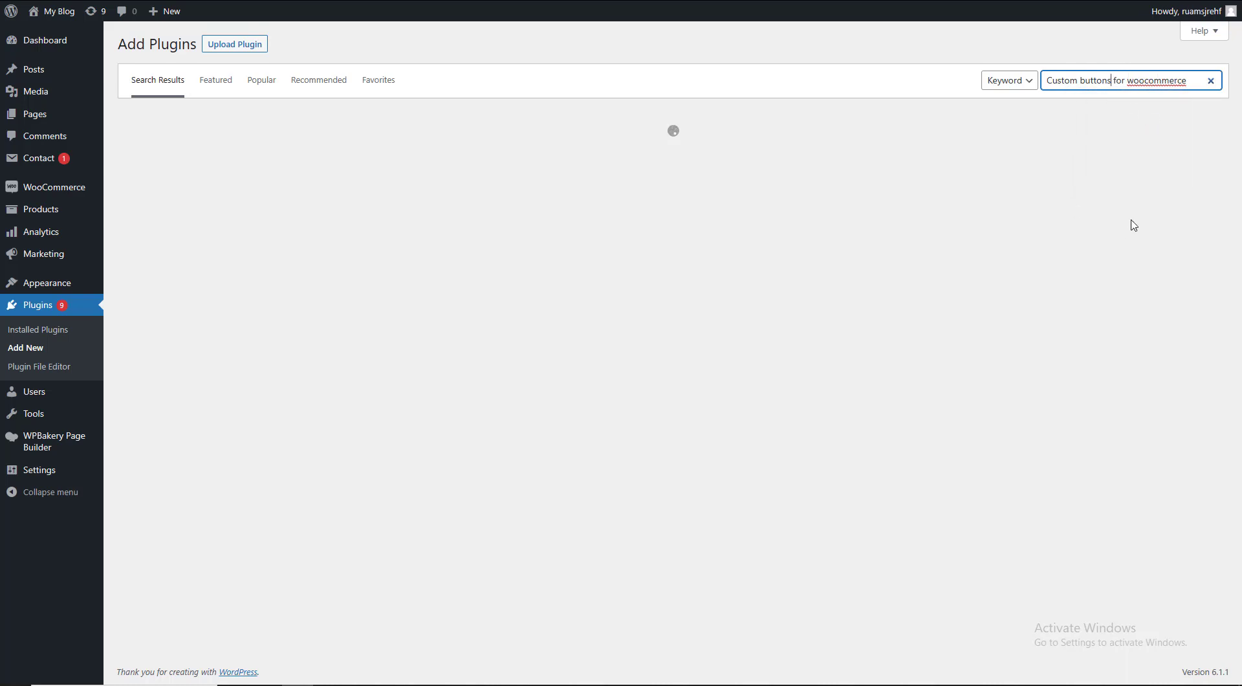
pyautogui.moveTo(1163, 80); pyautogui.dragTo(1188, 80)
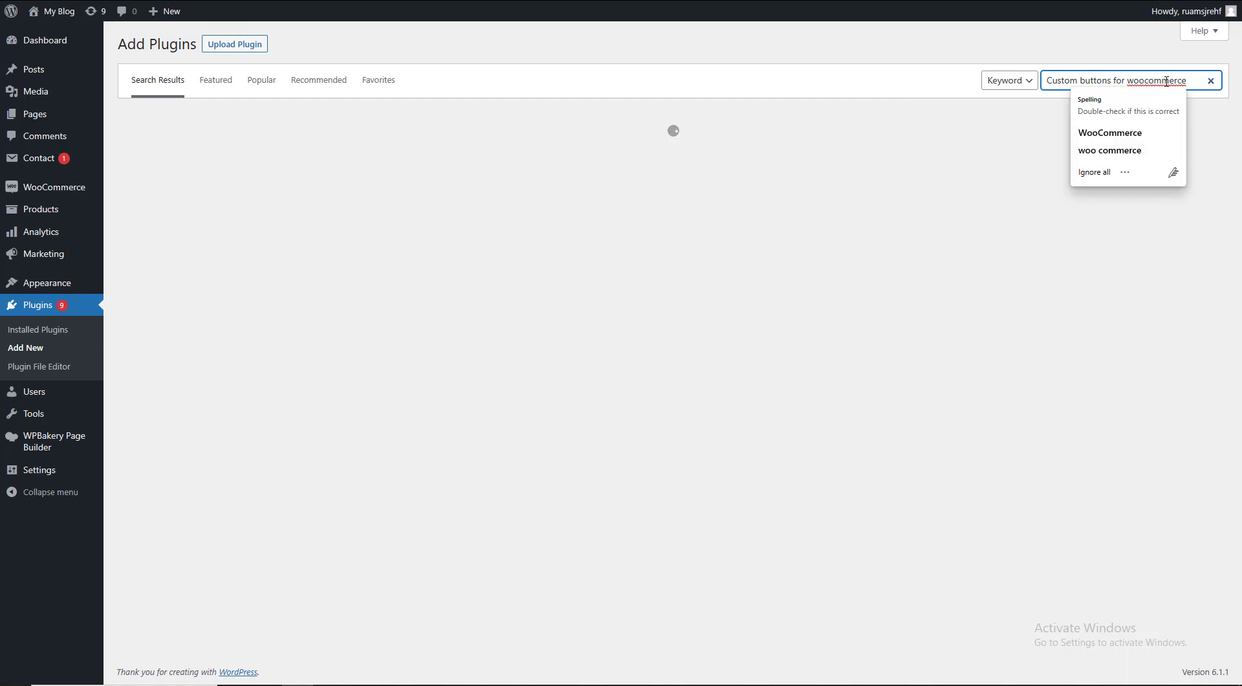
pyautogui.rightClick(1143, 87)
pyautogui.click(1122, 129)
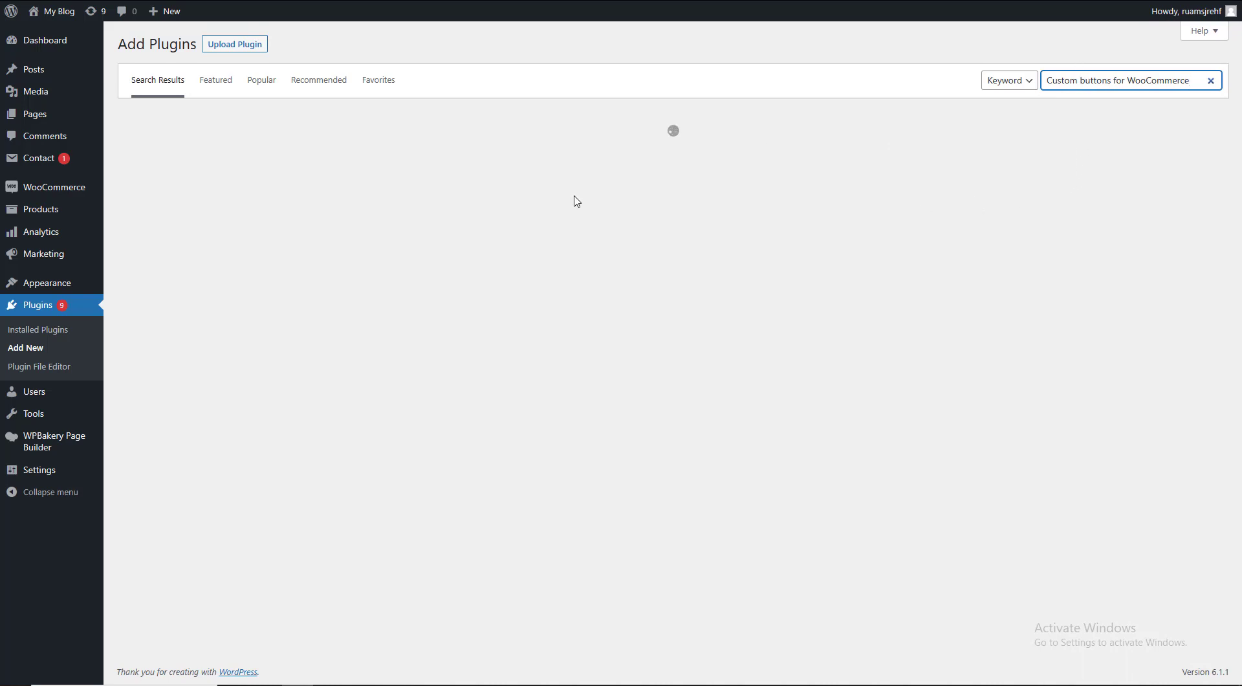
pyautogui.doubleClick(1085, 80)
pyautogui.click(1068, 80)
pyautogui.moveTo(1109, 79); pyautogui.dragTo(1043, 80)
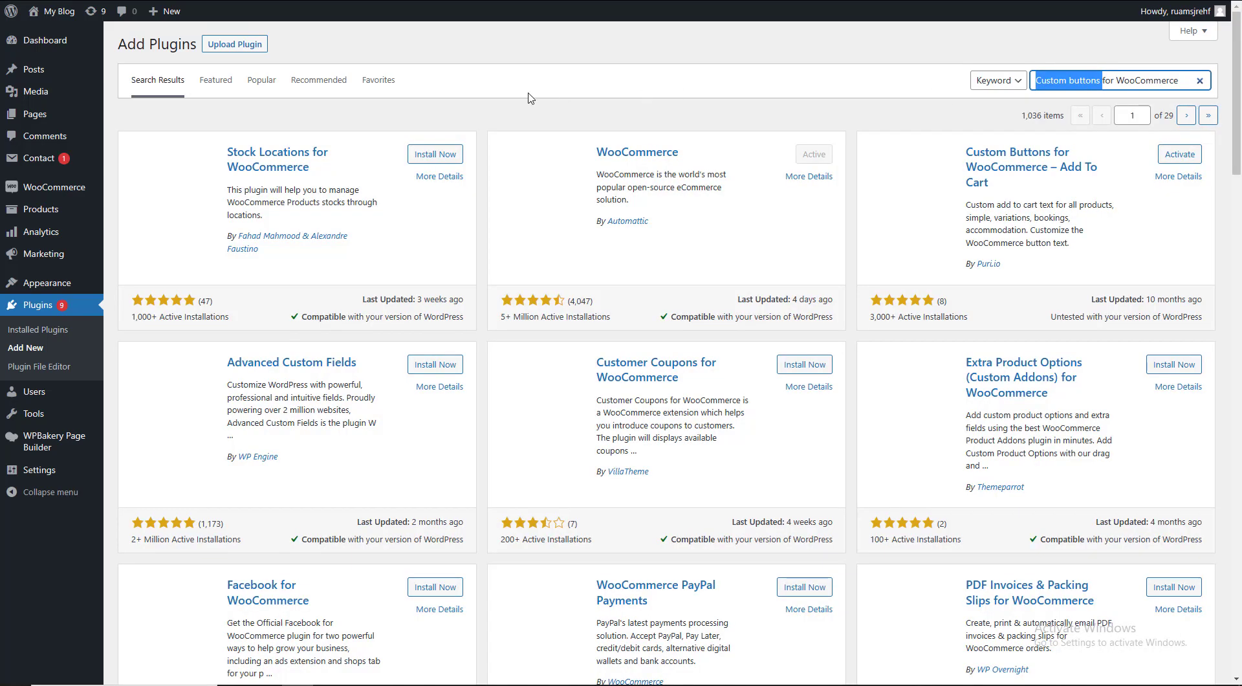
pyautogui.rightClick(1035, 167)
pyautogui.press('Escape')
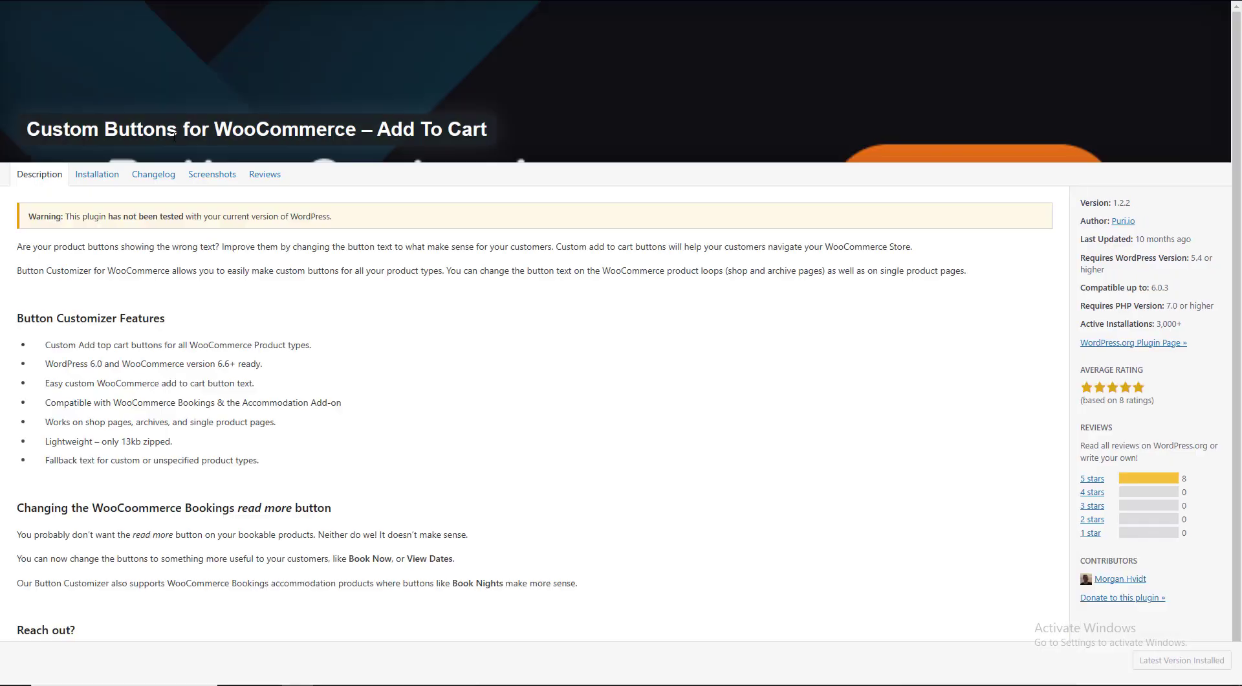
pyautogui.click(216, 176)
pyautogui.moveTo(1239, 175); pyautogui.dragTo(1238, 421)
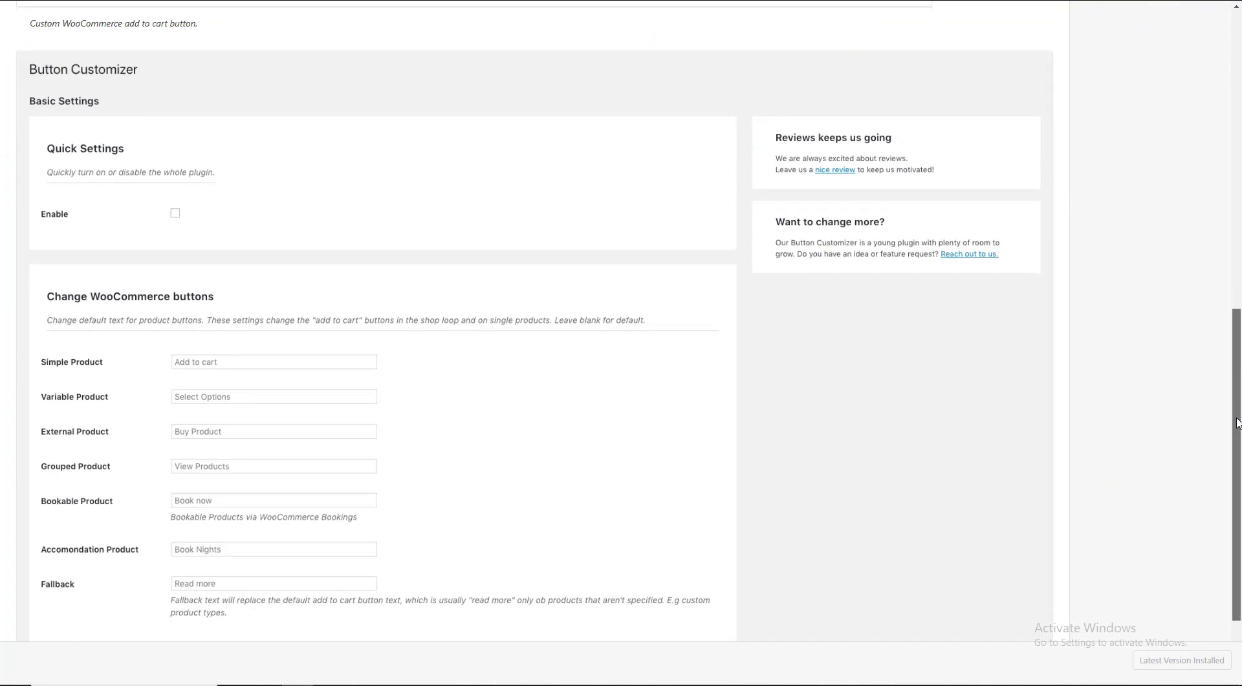
pyautogui.scroll(-1, 1237, 414)
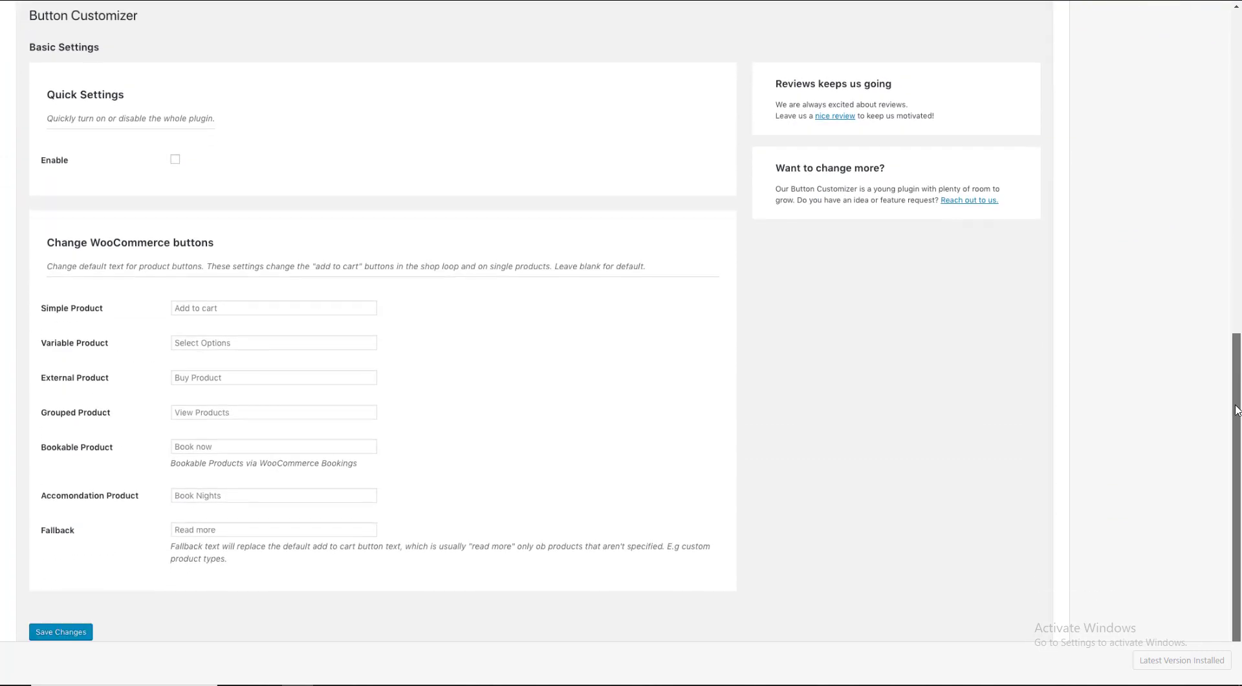
pyautogui.scroll(-1, 1237, 410)
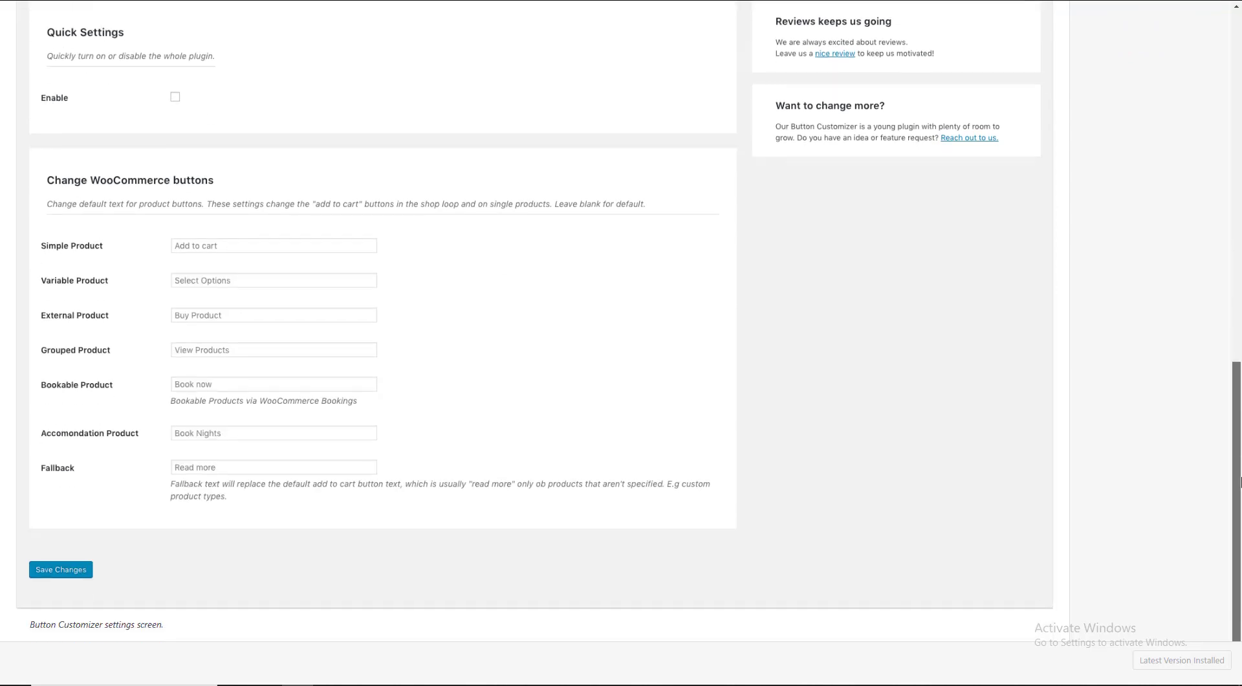
pyautogui.scroll(15, 1100, 250)
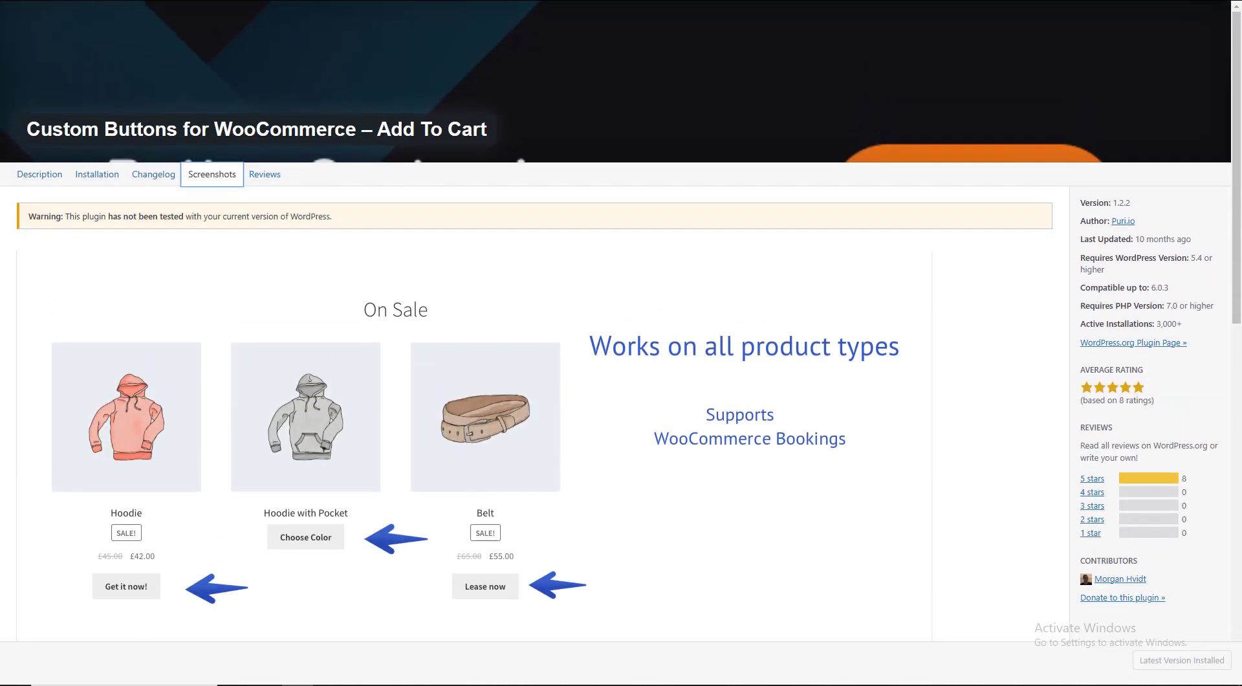
pyautogui.moveTo(354, 126); pyautogui.dragTo(21, 117)
pyautogui.hotkey('ctrl', 'c')
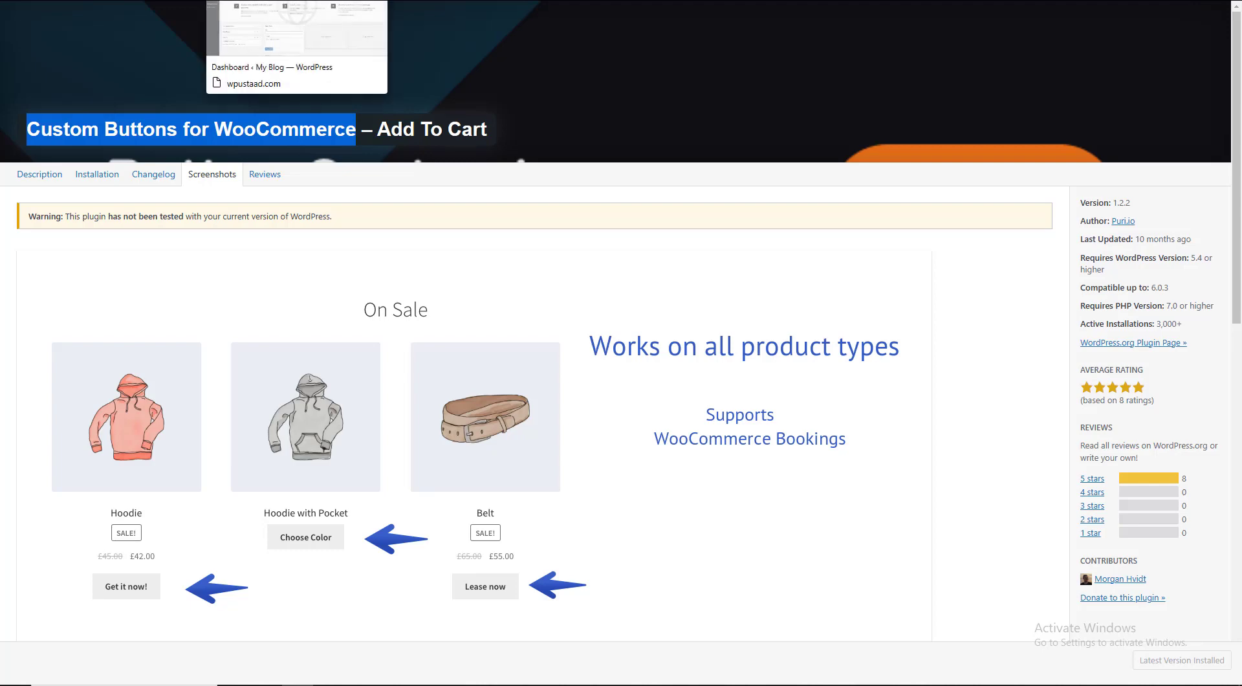
pyautogui.press('Escape')
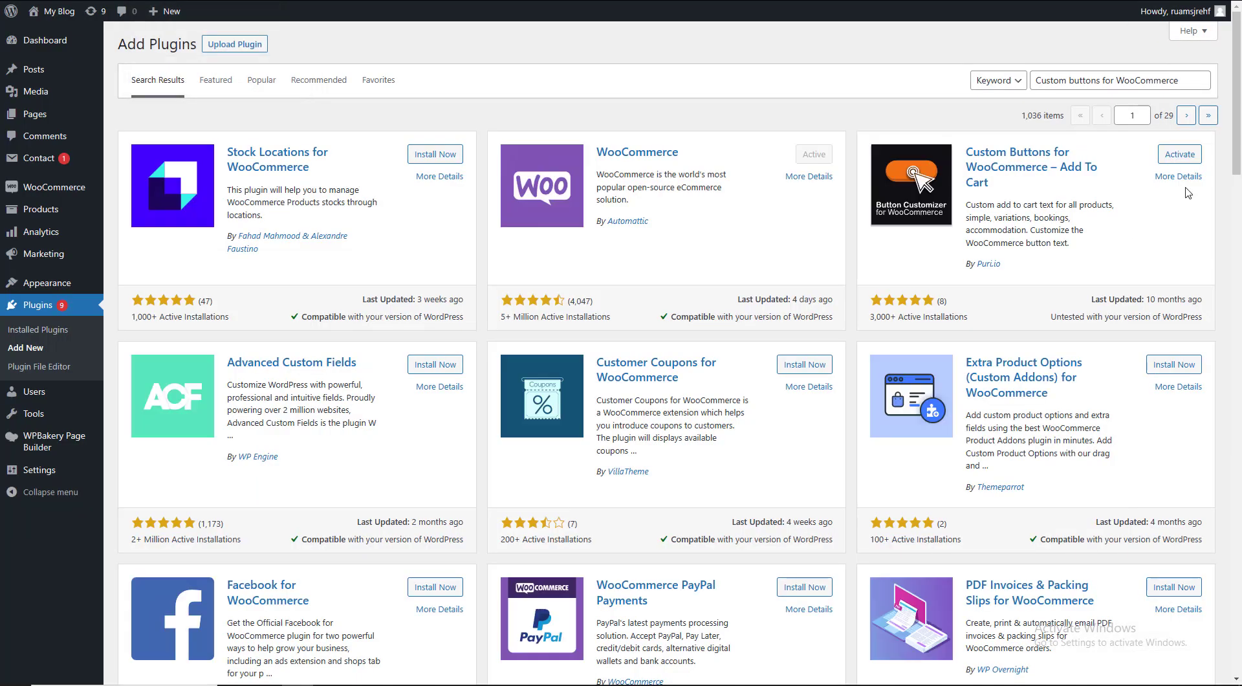
# Step: Rerun the plugin search as 'Custom Buttons for WooCommerce' to get the plugin activated
pyautogui.tripleClick(1095, 73)
pyautogui.hotkey('ctrl', 'v')
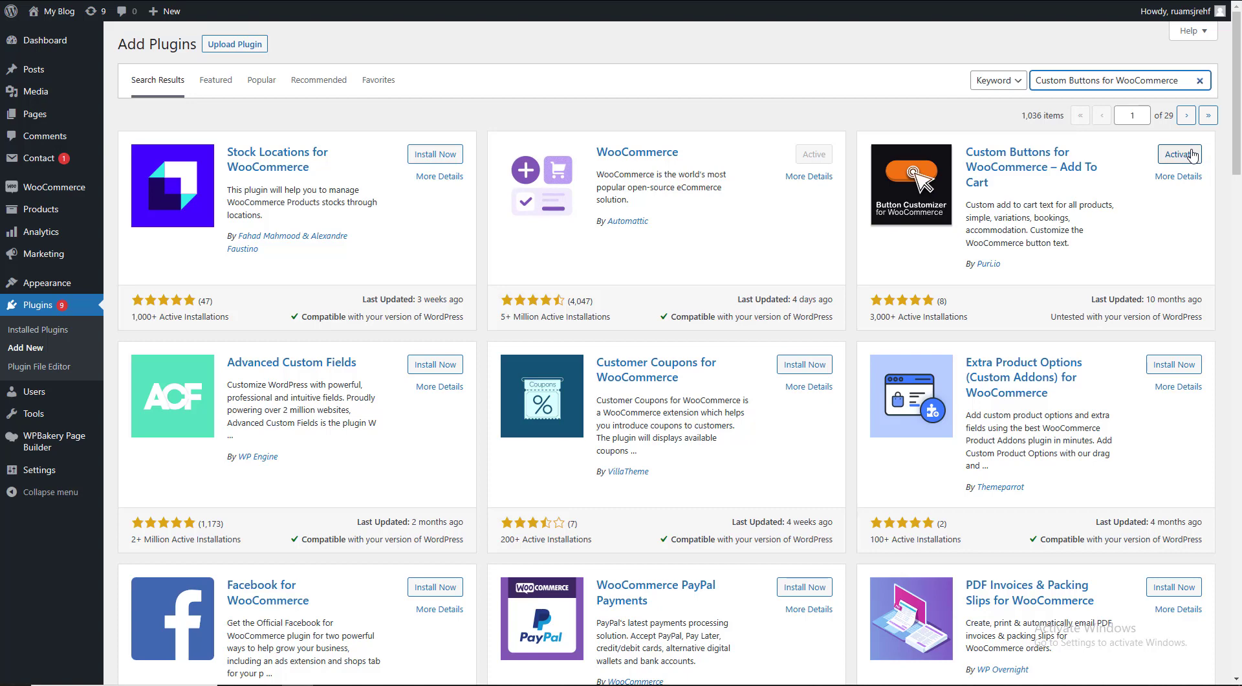
pyautogui.press('Return')
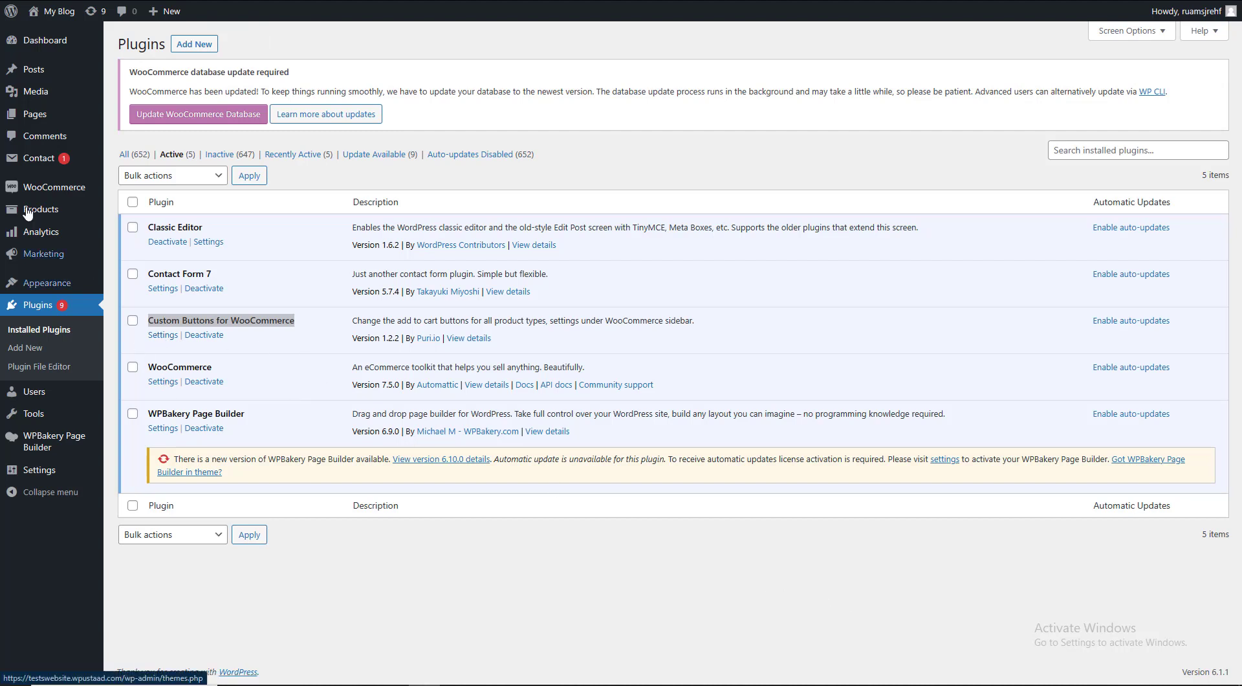
pyautogui.moveTo(29, 188)
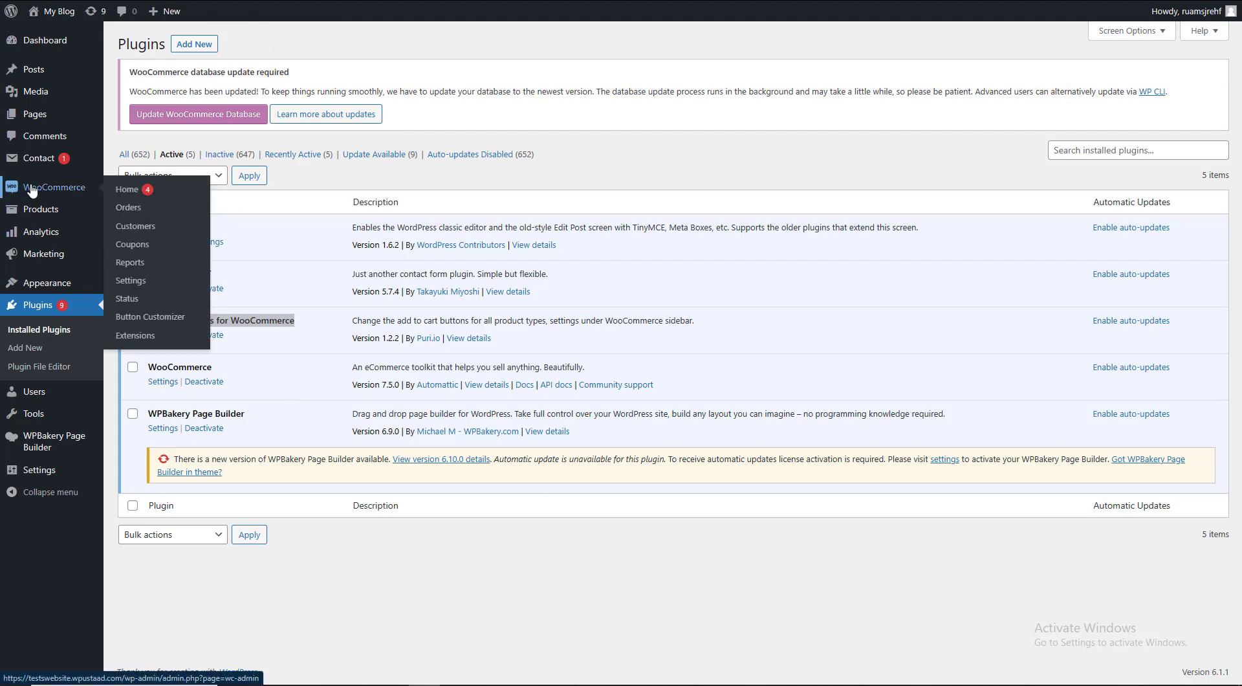
# Step: Open WooCommerce's Button Customizer settings in a new browser tab
pyautogui.rightClick(165, 322)
pyautogui.click(190, 332)
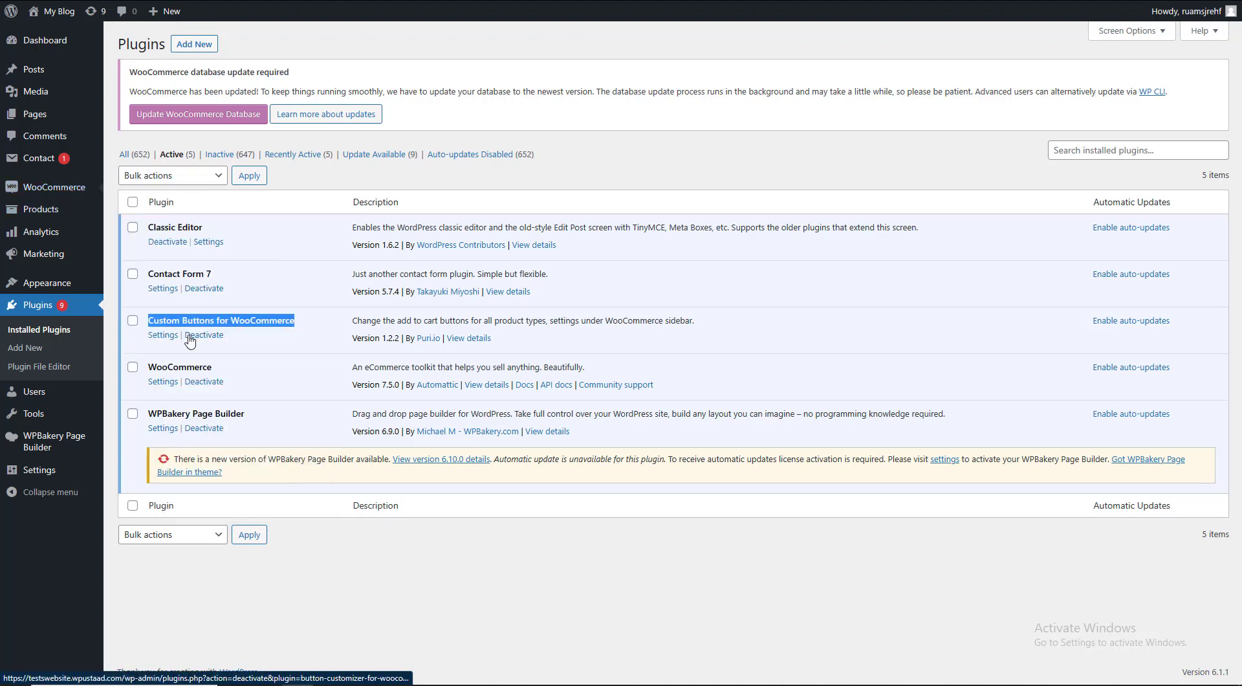
pyautogui.hotkey('ctrl', 'Tab')
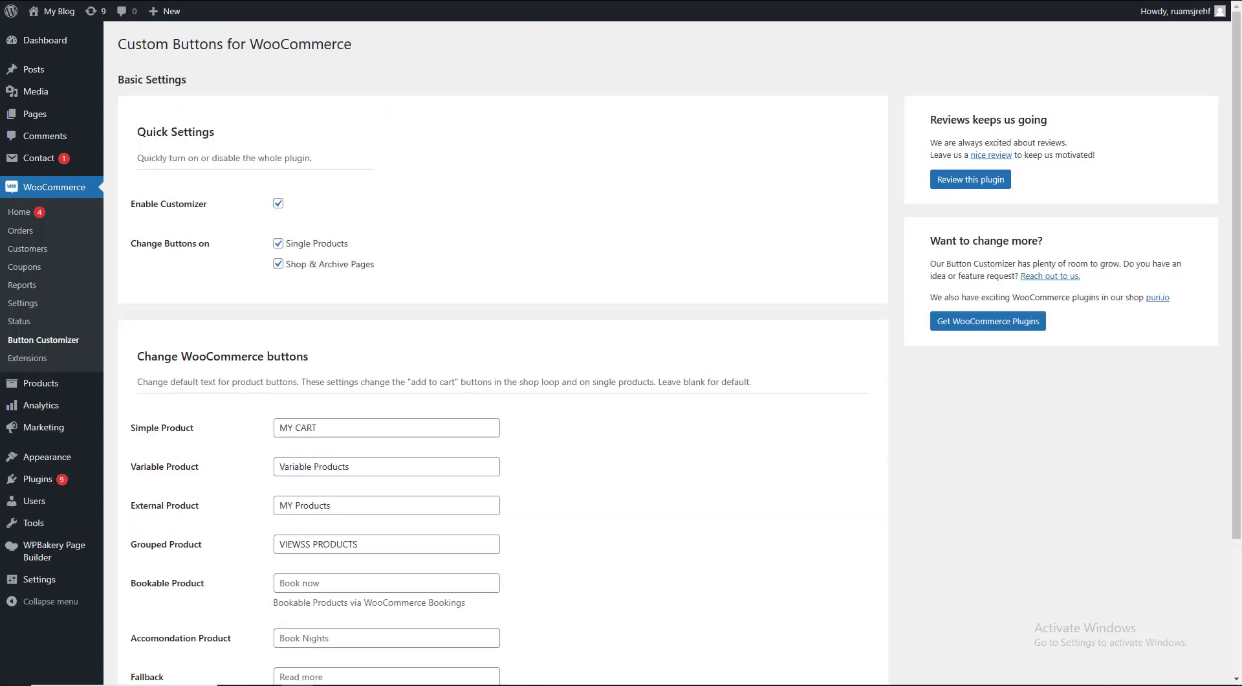
pyautogui.scroll(-3, 467, 216)
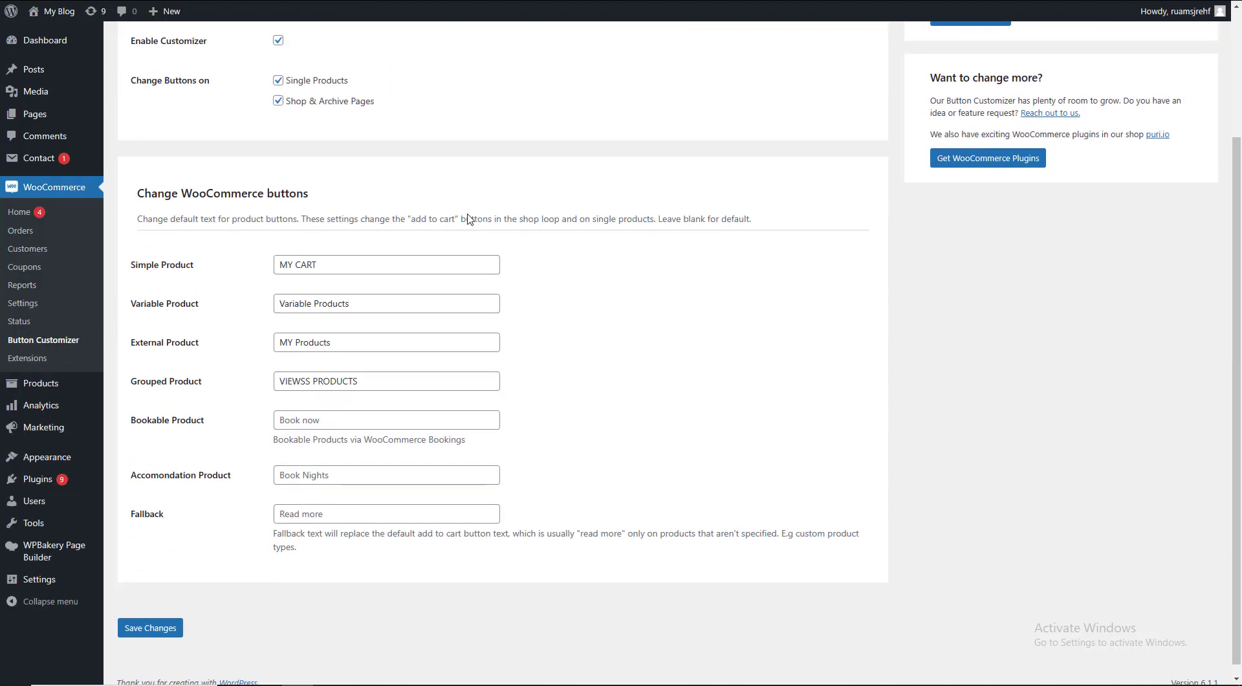
# Step: Delete the Simple, Variable, External and Grouped Product button texts
pyautogui.doubleClick(306, 254)
pyautogui.hotkey('ctrl', 'a')
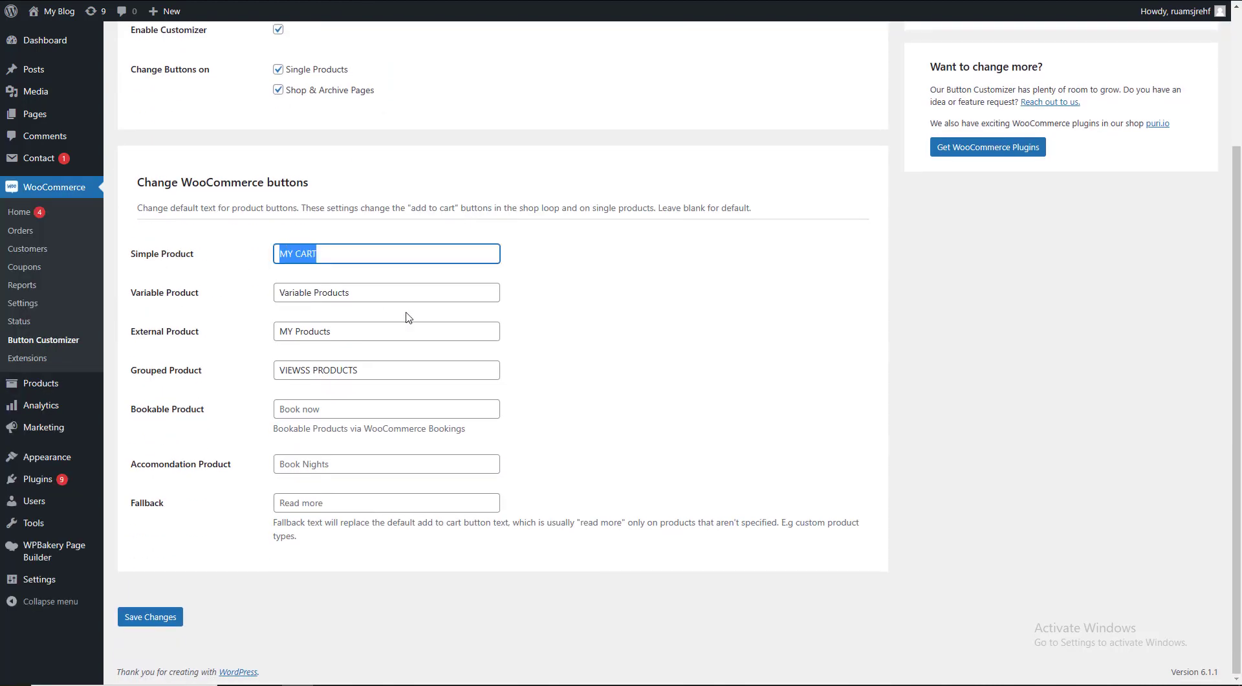
pyautogui.press('BackSpace')
pyautogui.tripleClick(366, 292)
pyautogui.press('BackSpace')
pyautogui.tripleClick(346, 331)
pyautogui.press('BackSpace')
pyautogui.tripleClick(304, 370)
pyautogui.press('BackSpace')
pyautogui.click(322, 409)
pyautogui.scroll(3, 344, 485)
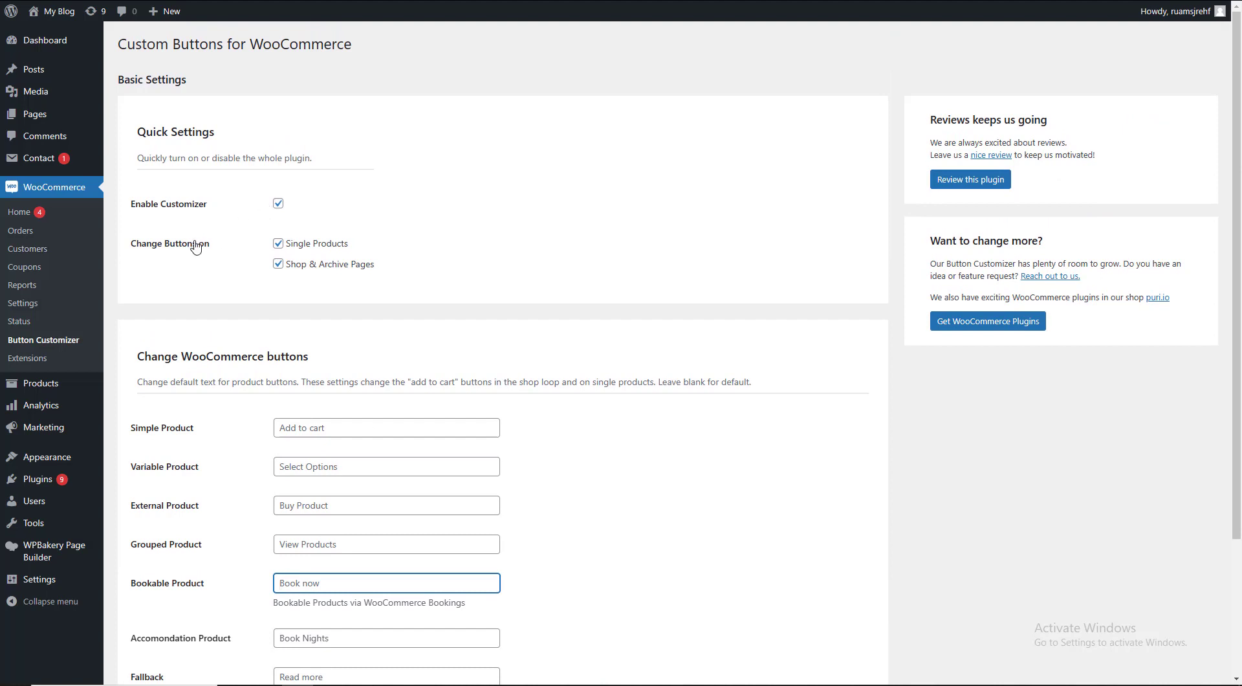
# Step: Turn off Shop & Archive Pages, set Simple Product text to 'Buy me', save, and open the site
pyautogui.click(277, 265)
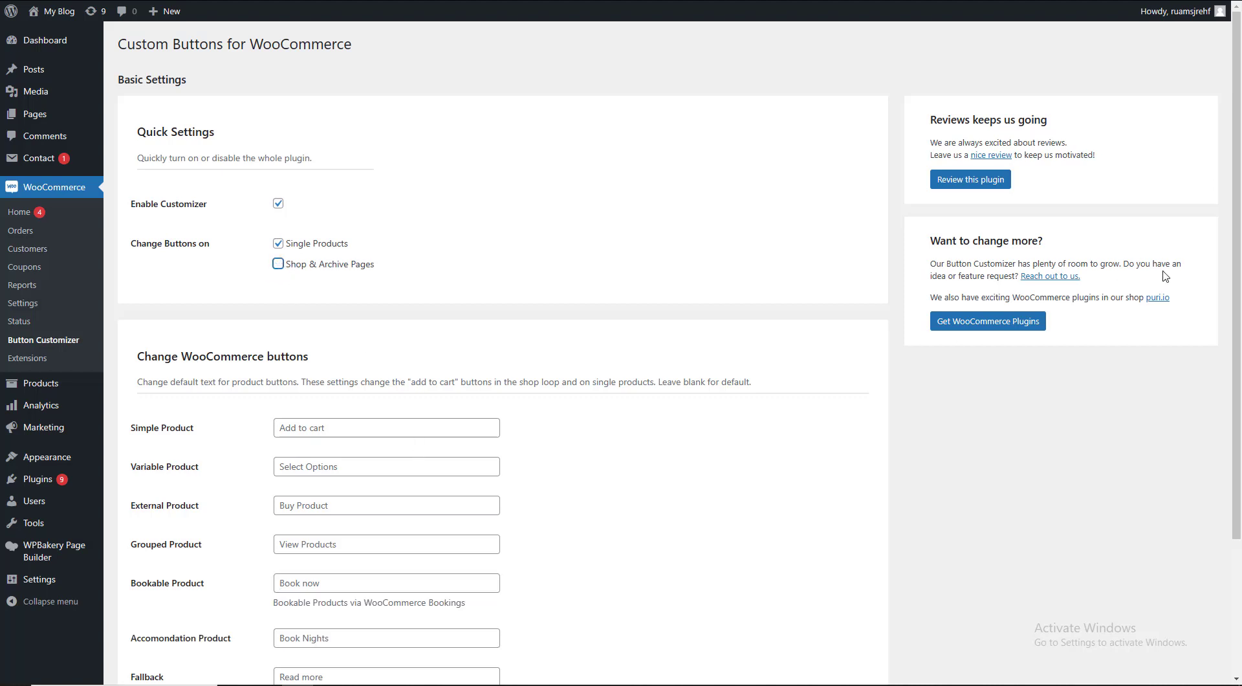
pyautogui.scroll(-1, 530, 368)
pyautogui.click(453, 366)
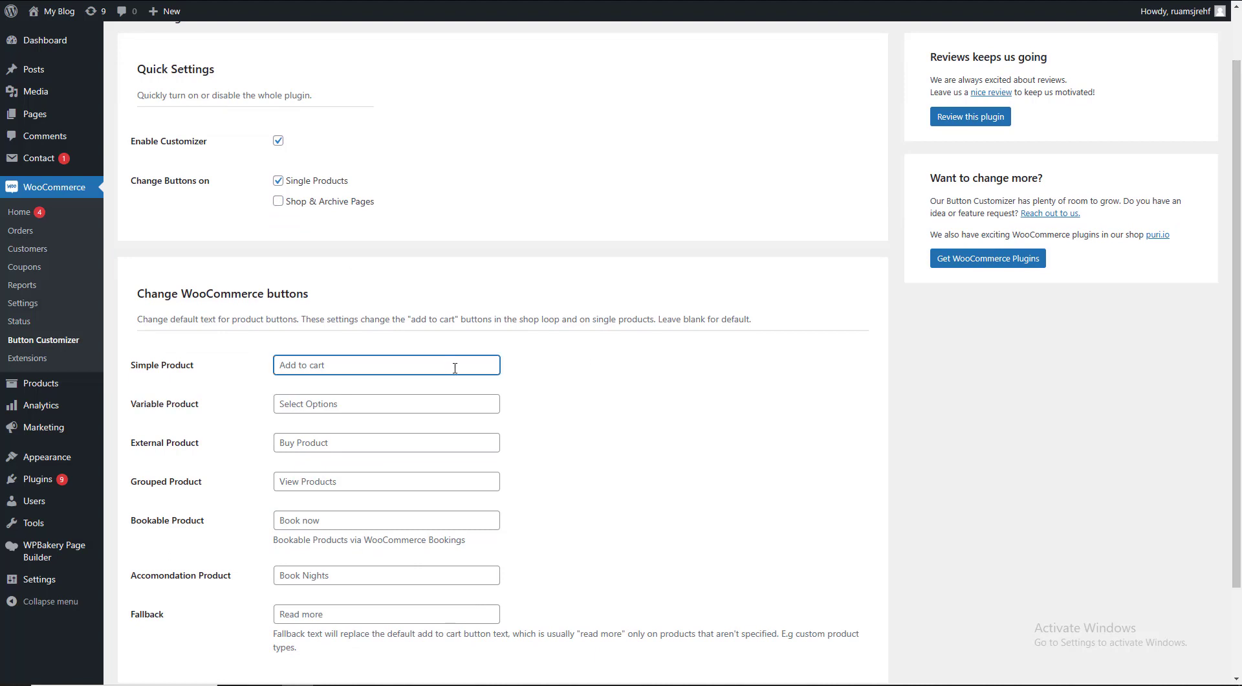
pyautogui.write('Buy me')
pyautogui.scroll(-2, 382, 376)
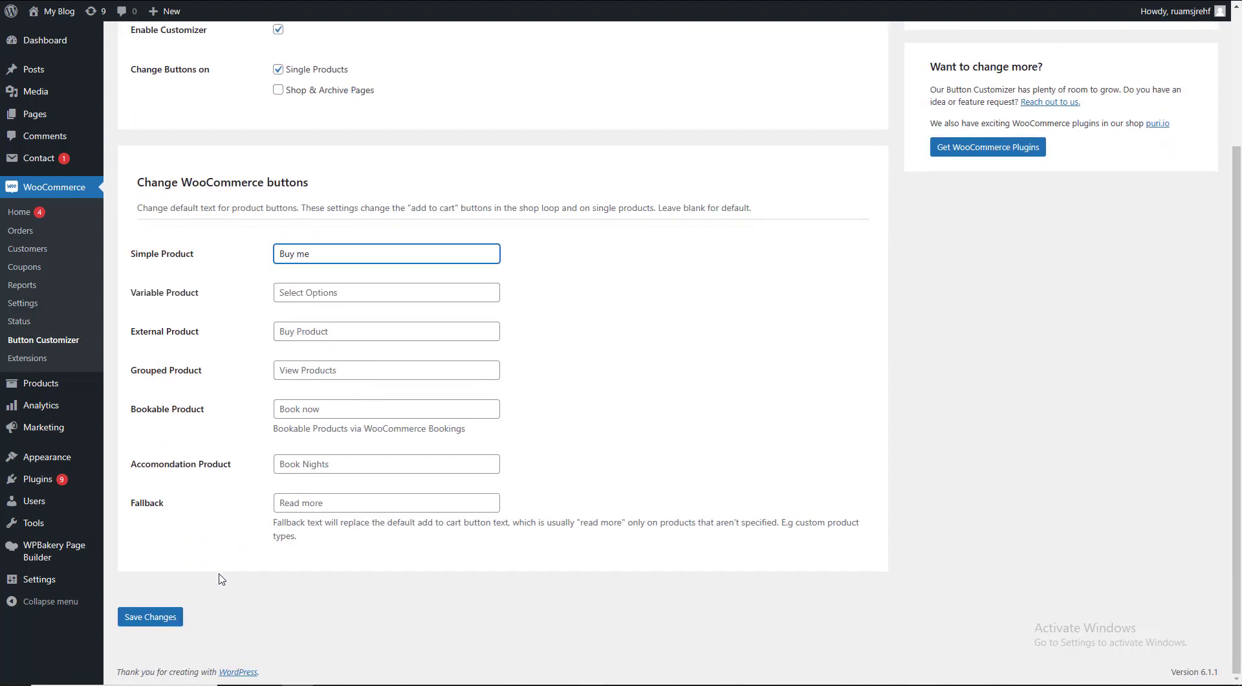
pyautogui.click(145, 616)
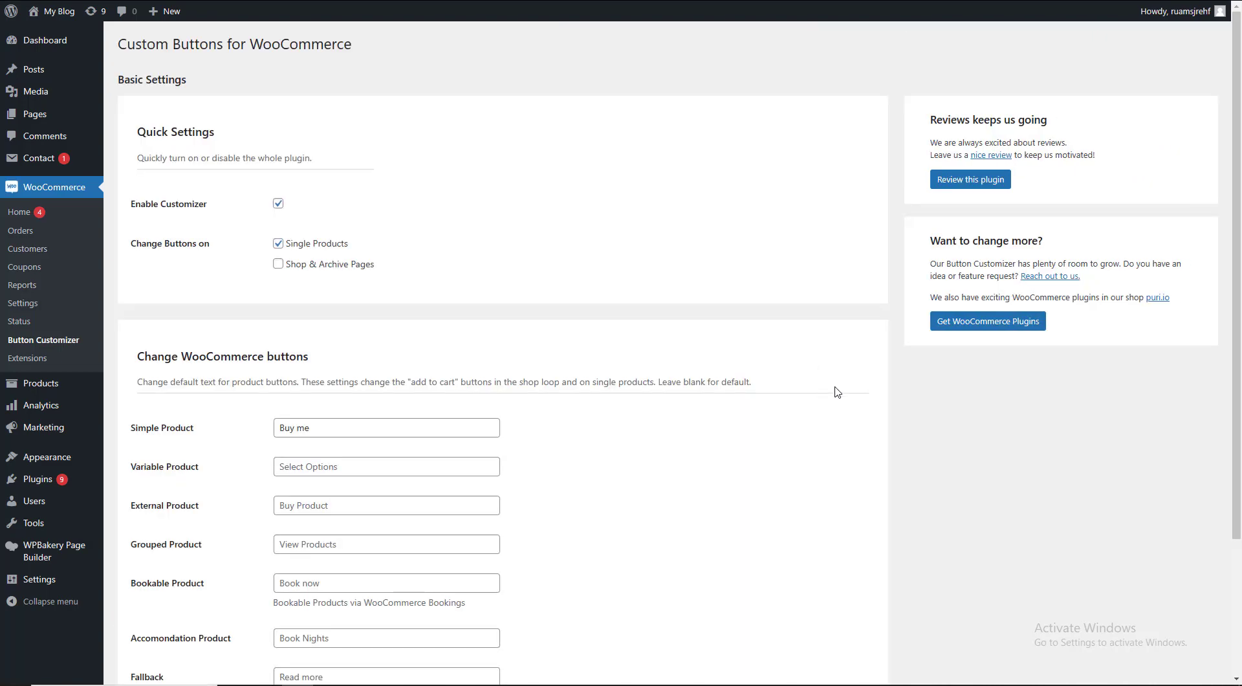
pyautogui.moveTo(51, 12)
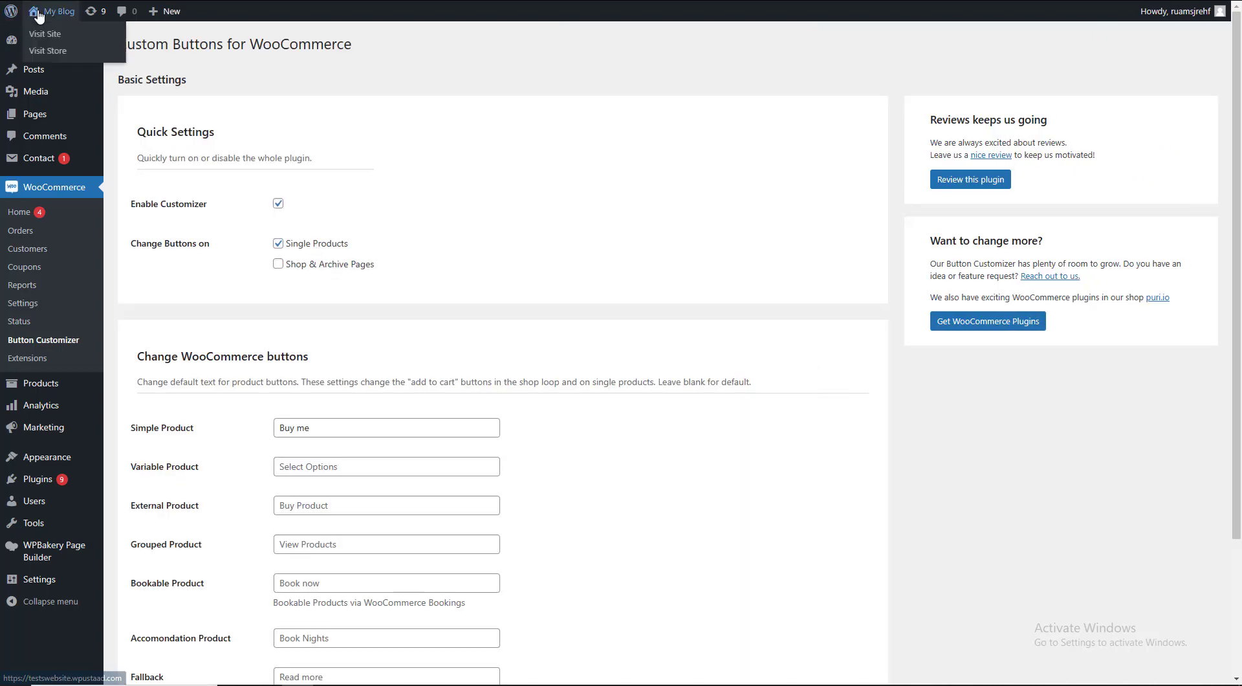
pyautogui.click(41, 35)
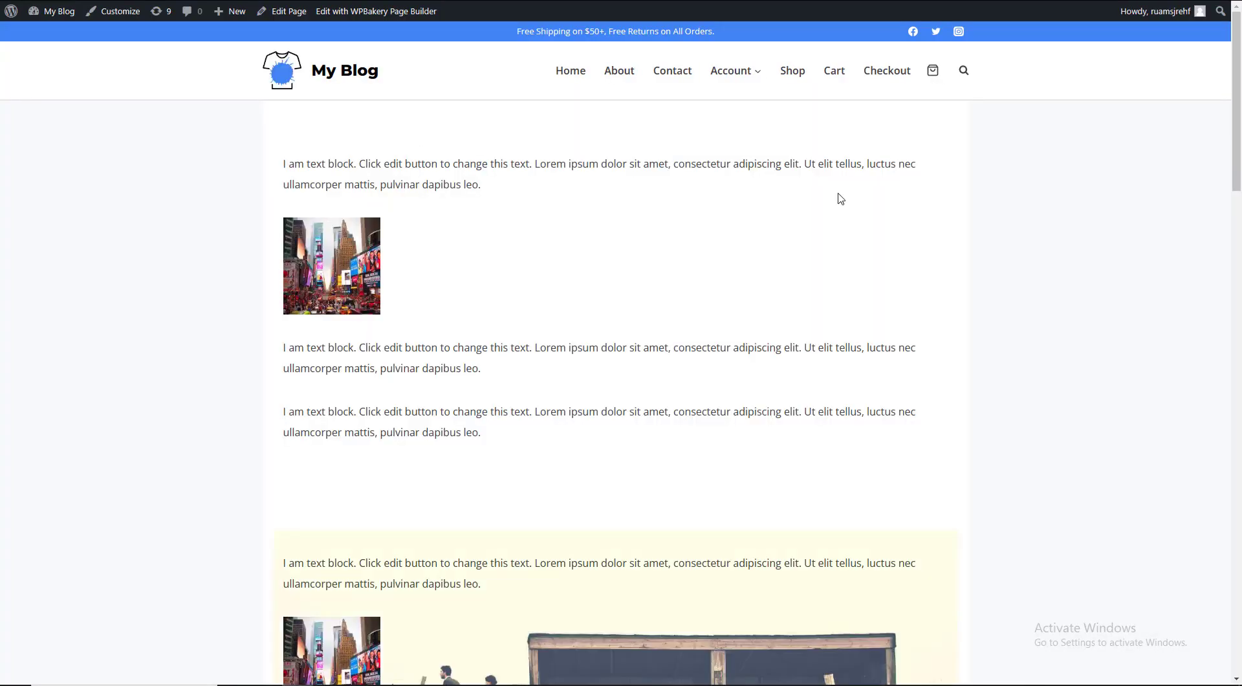
# Step: Go to the Shop page and open the Divi Engine Logo Zipper Hoodie product
pyautogui.scroll(-2, 951, 72)
pyautogui.scroll(2, 673, 38)
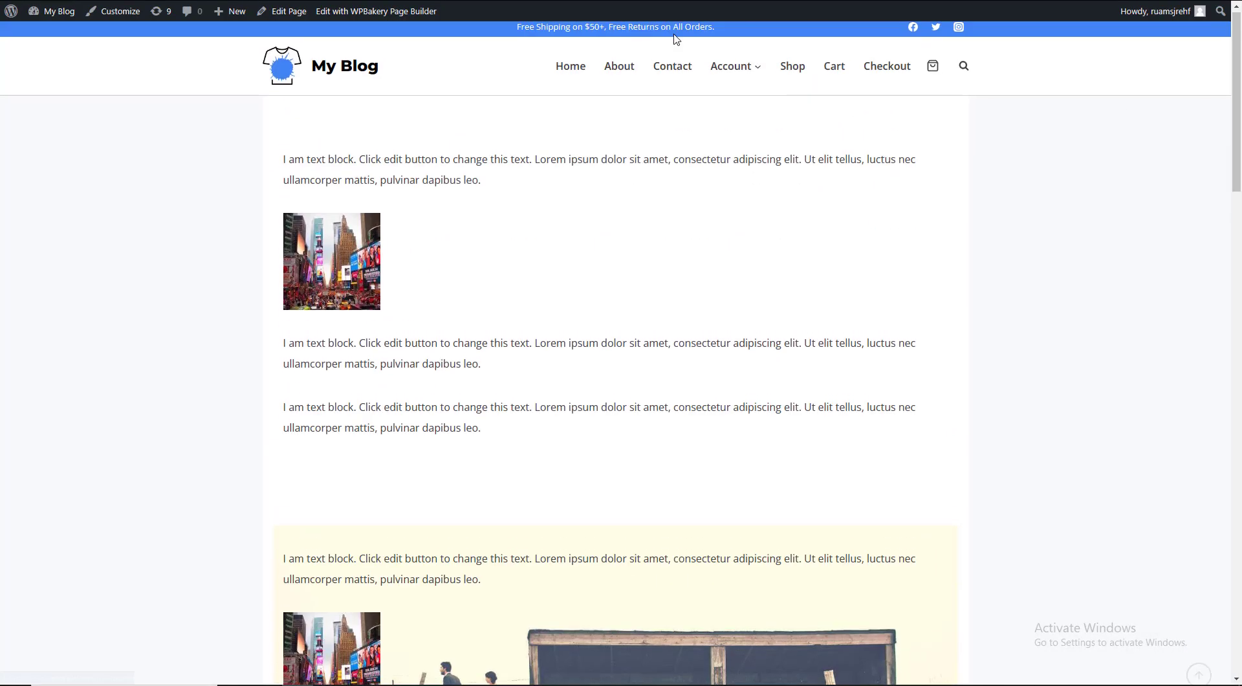
pyautogui.click(795, 74)
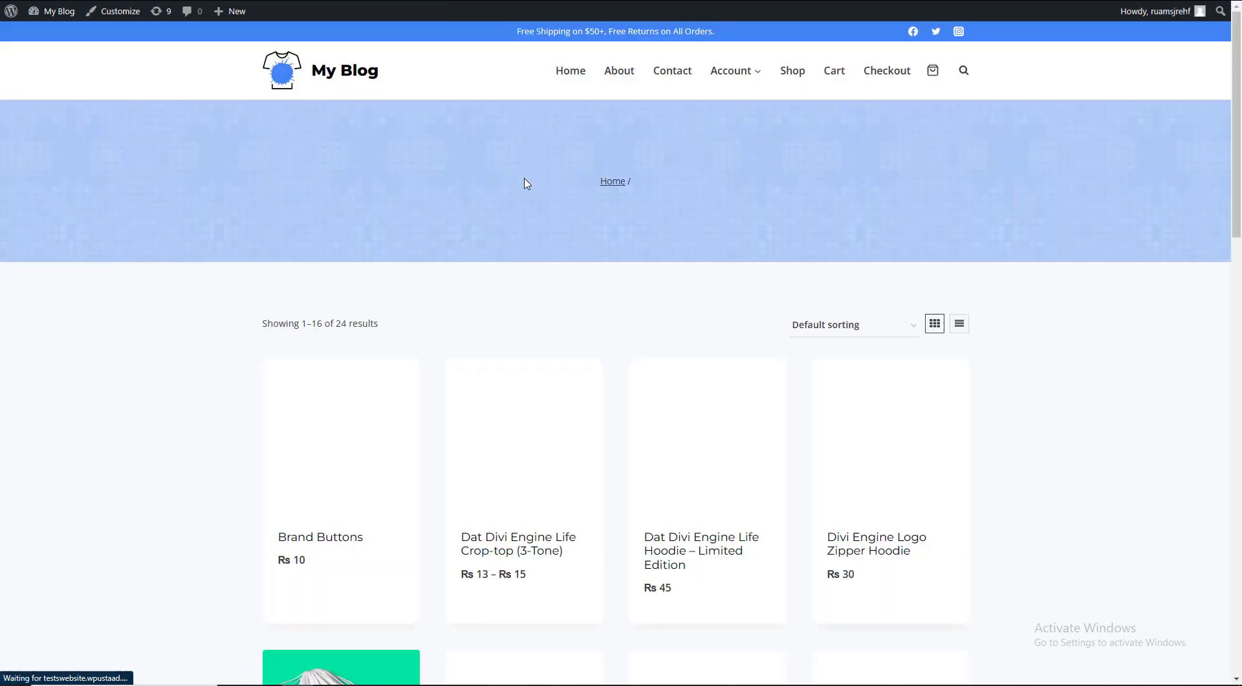
pyautogui.scroll(-2, 362, 289)
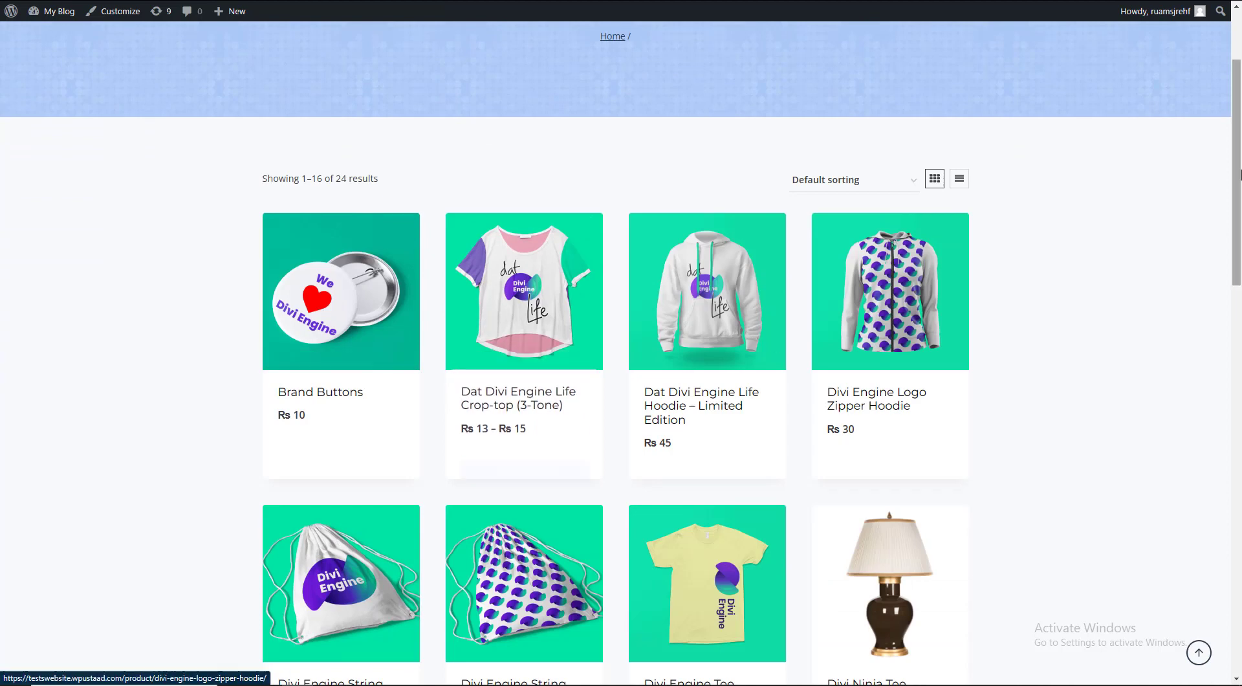
pyautogui.scroll(-3, 1239, 251)
pyautogui.moveTo(929, 148)
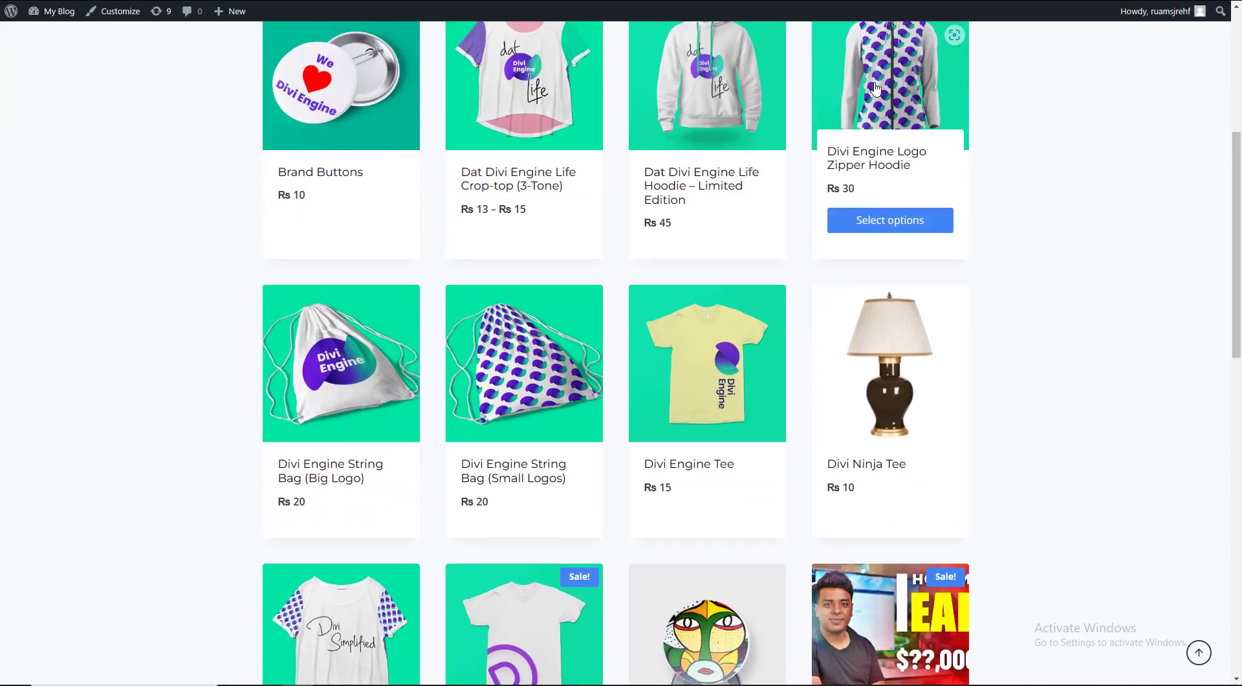
pyautogui.click(930, 147)
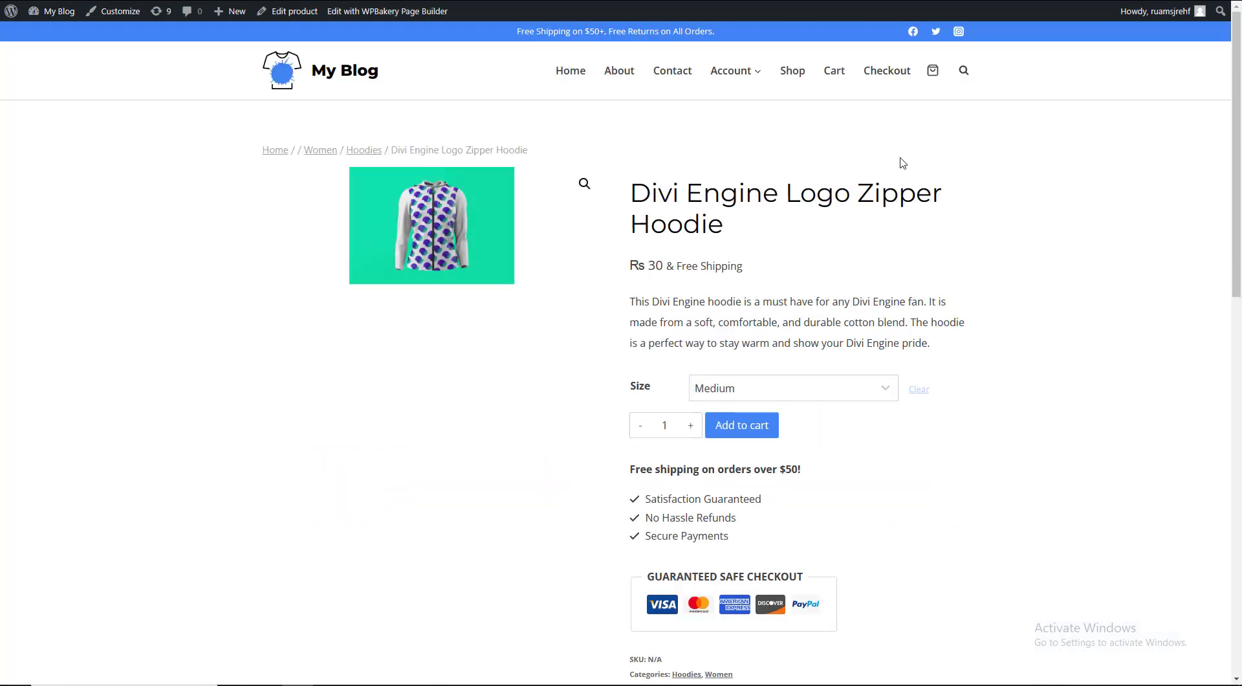
# Step: Check the hoodie's Size options, keeping Medium, then return to the shop grid
pyautogui.click(726, 396)
pyautogui.click(323, 306)
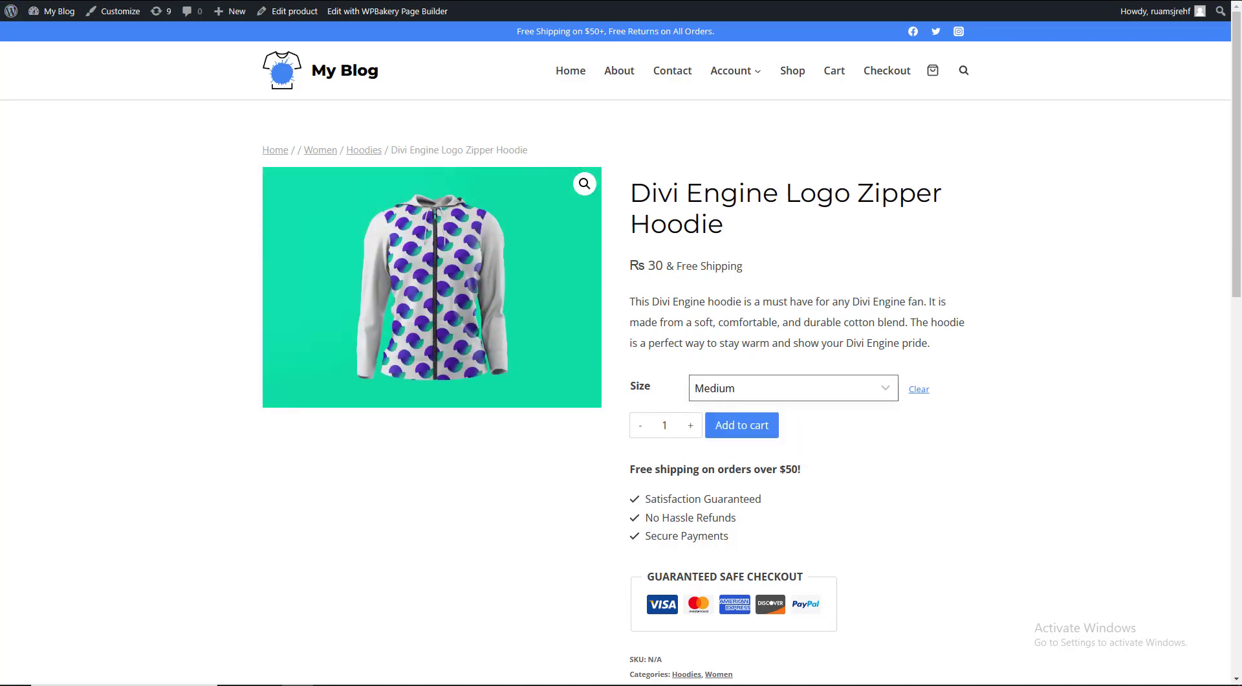
pyautogui.hotkey('alt', 'Left')
pyautogui.scroll(-3, 1118, 266)
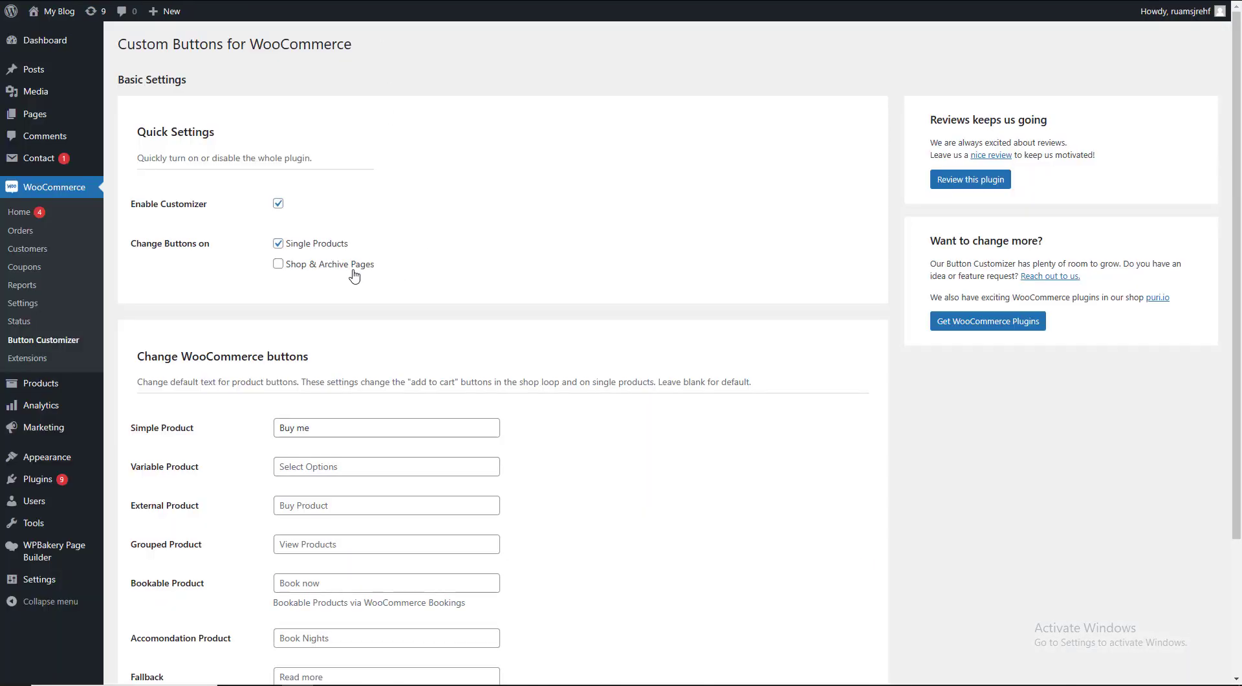
# Step: Enter 'Custom Cart' as the Variable Product button text and copy it
pyautogui.scroll(-1, 1239, 222)
pyautogui.click(339, 403)
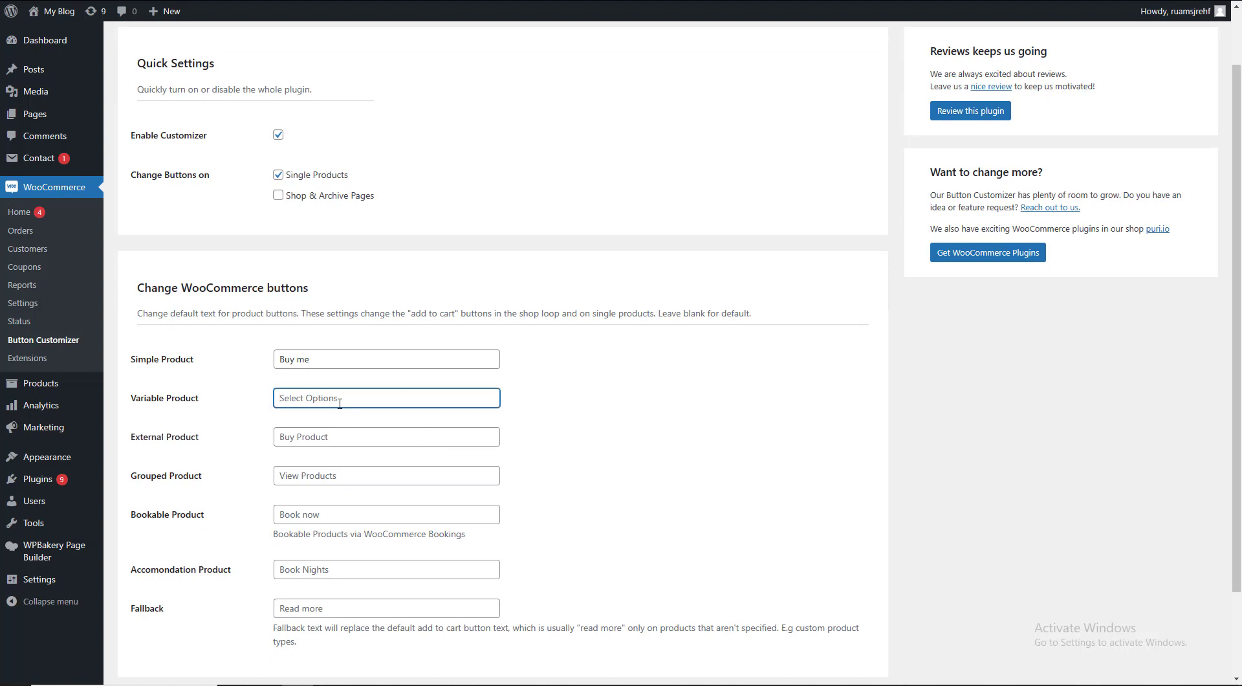
pyautogui.write('Custpom Cart')
pyautogui.click(345, 437)
pyautogui.click(338, 399)
pyautogui.hotkey('ctrl', 'a')
pyautogui.hotkey('ctrl', 'c')
# Step: Paste 'Custom Cart' into External, Grouped, Bookable and Accomondation Product fields
pyautogui.click(305, 436)
pyautogui.hotkey('ctrl', 'v')
pyautogui.click(312, 482)
pyautogui.hotkey('ctrl', 'v')
pyautogui.click(308, 515)
pyautogui.hotkey('ctrl', 'v')
pyautogui.click(309, 569)
pyautogui.hotkey('ctrl', 'v')
# Step: Save the Custom Cart button text settings
pyautogui.scroll(-2, 502, 557)
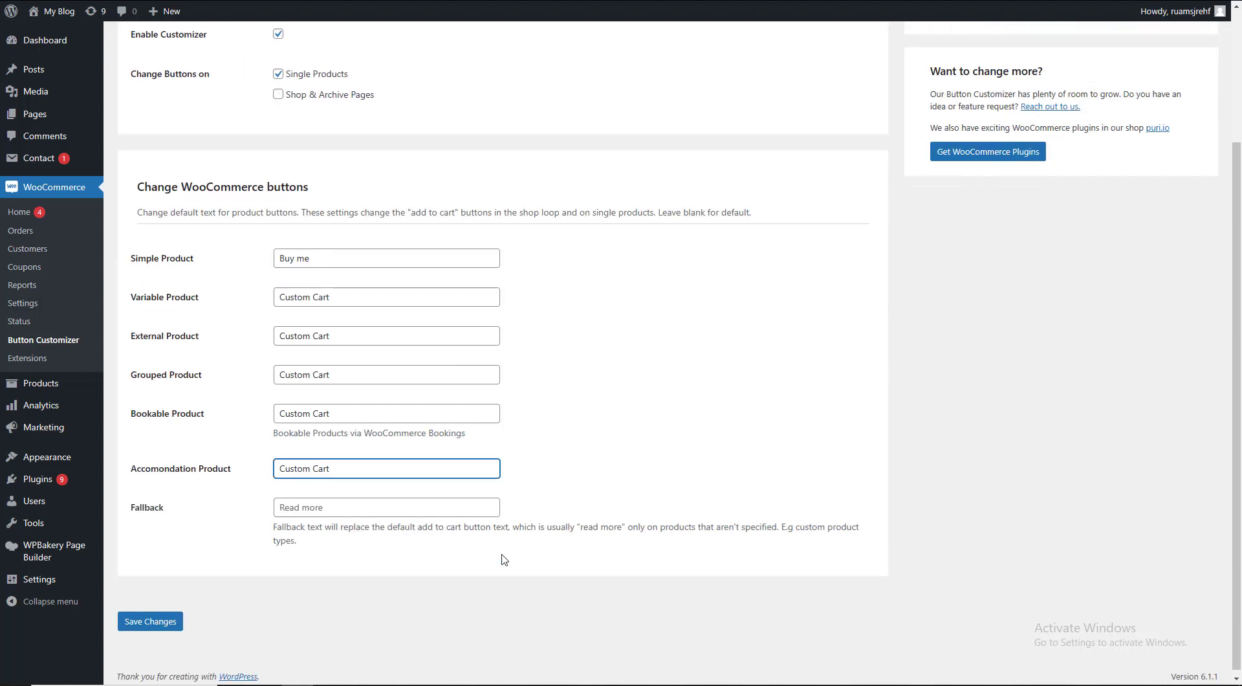
pyautogui.scroll(3, 419, 553)
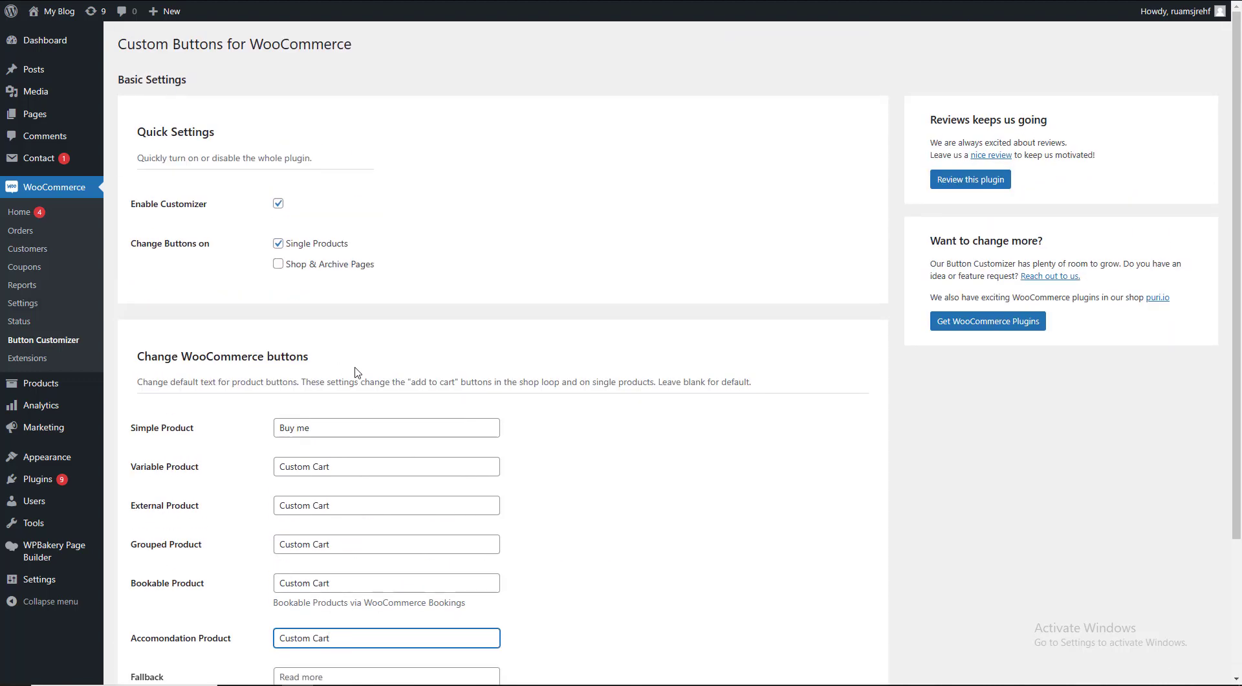
pyautogui.scroll(-2, 355, 369)
pyautogui.scroll(2, 179, 621)
pyautogui.scroll(-3, 179, 621)
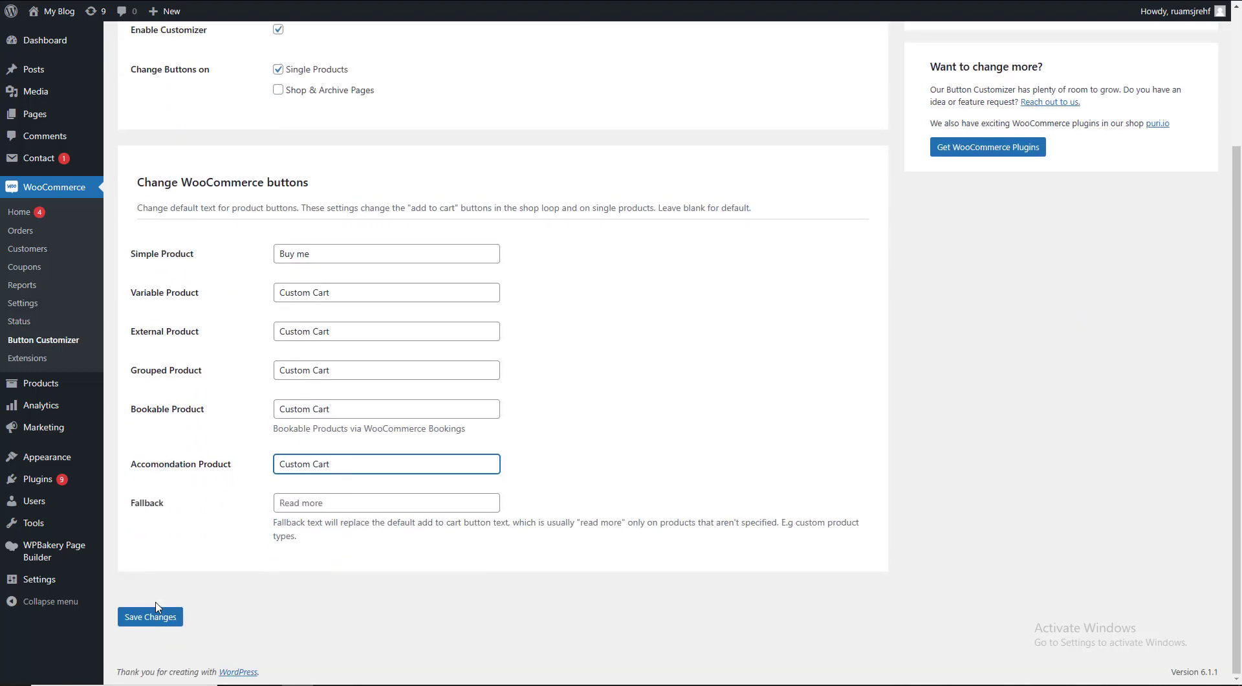
pyautogui.click(162, 618)
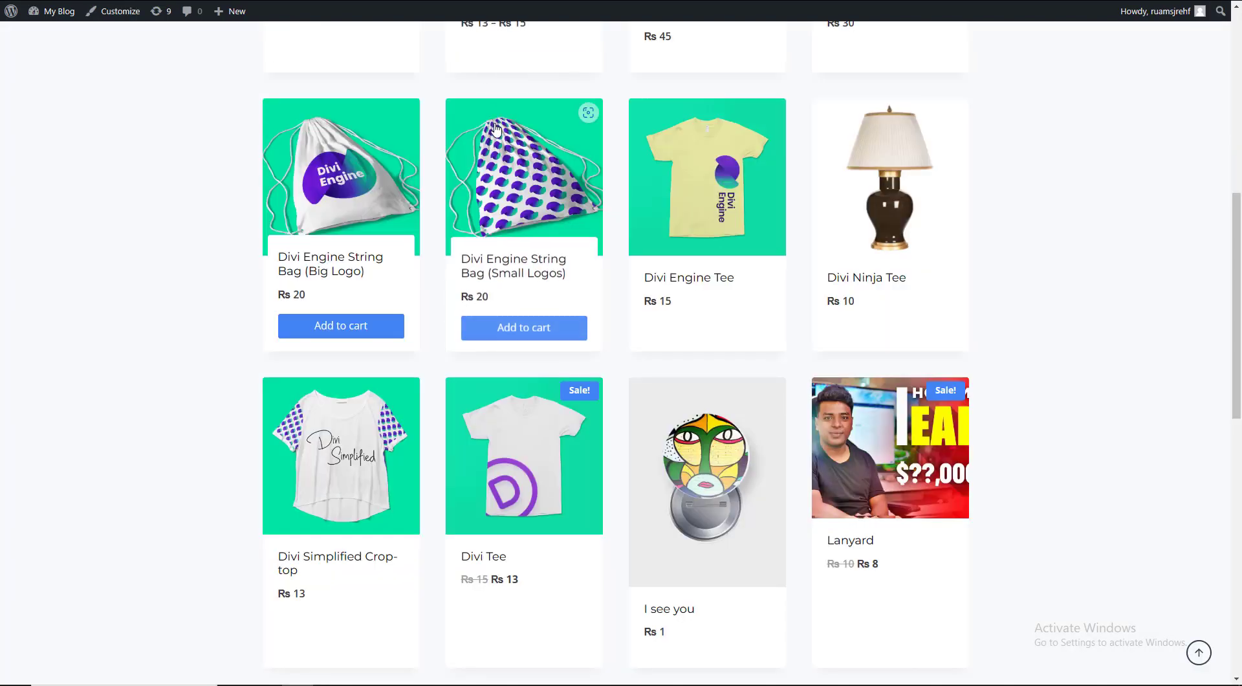
pyautogui.scroll(8, 502, 163)
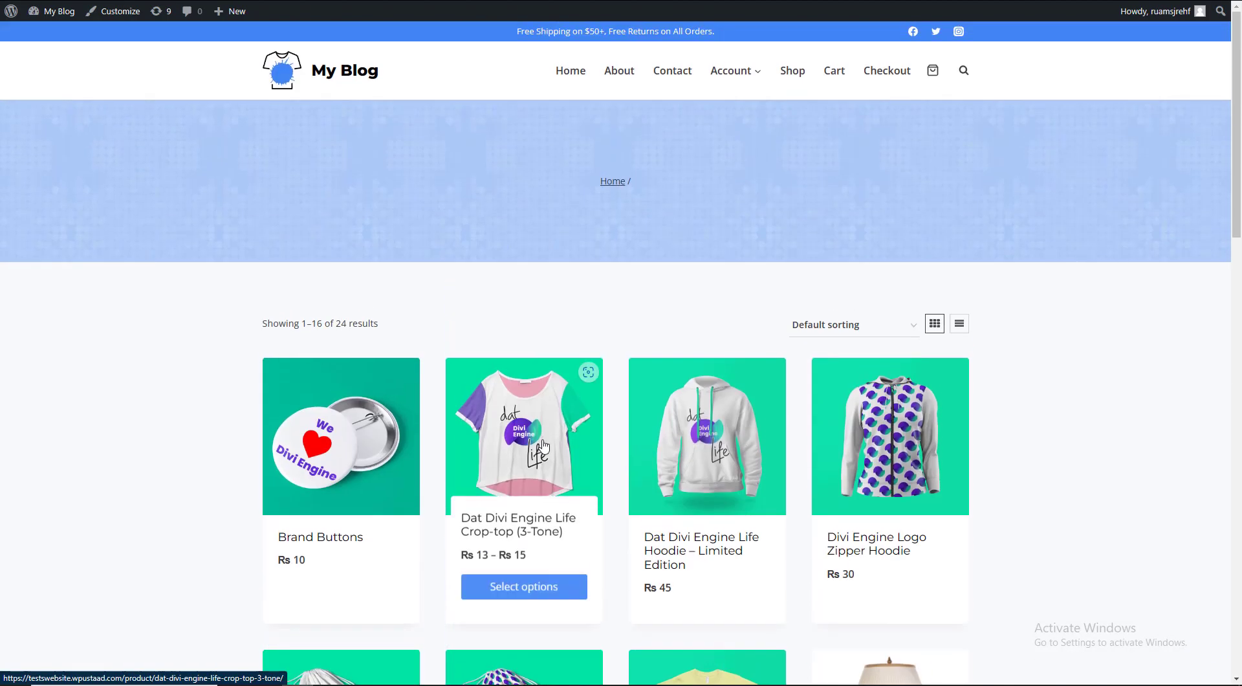
# Step: Look over the shop grid's product cards, which still show Select options
pyautogui.moveTo(890, 440)
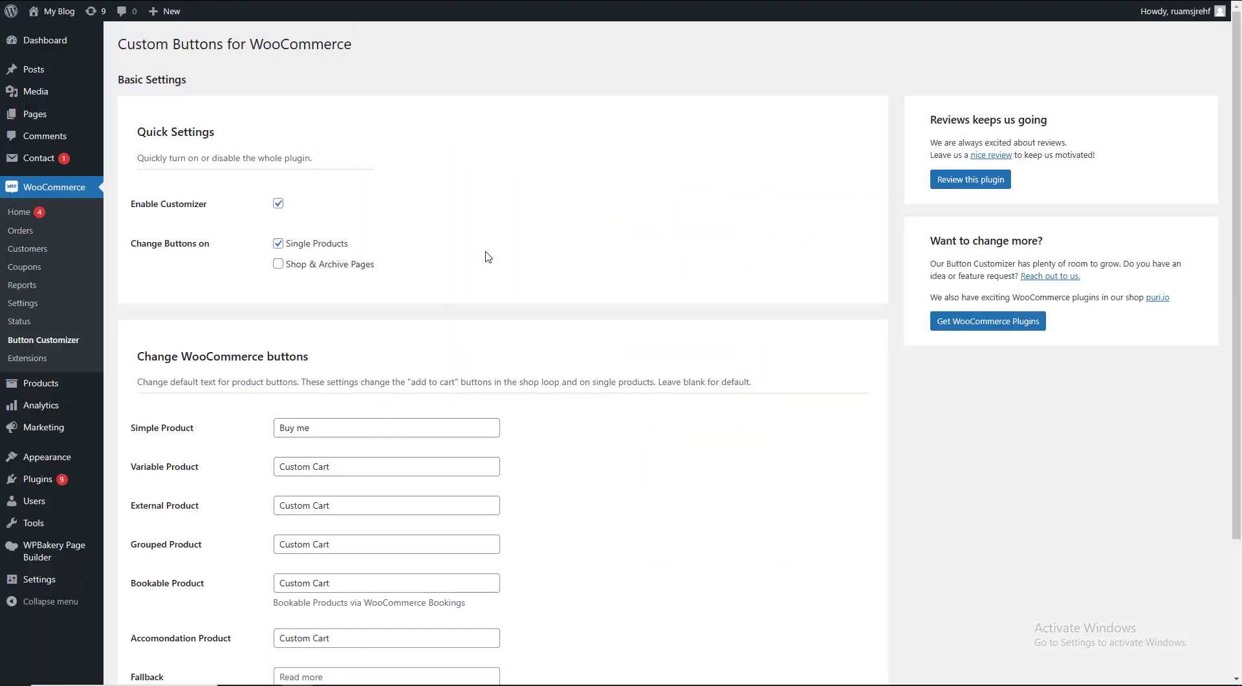
pyautogui.scroll(-3, 497, 283)
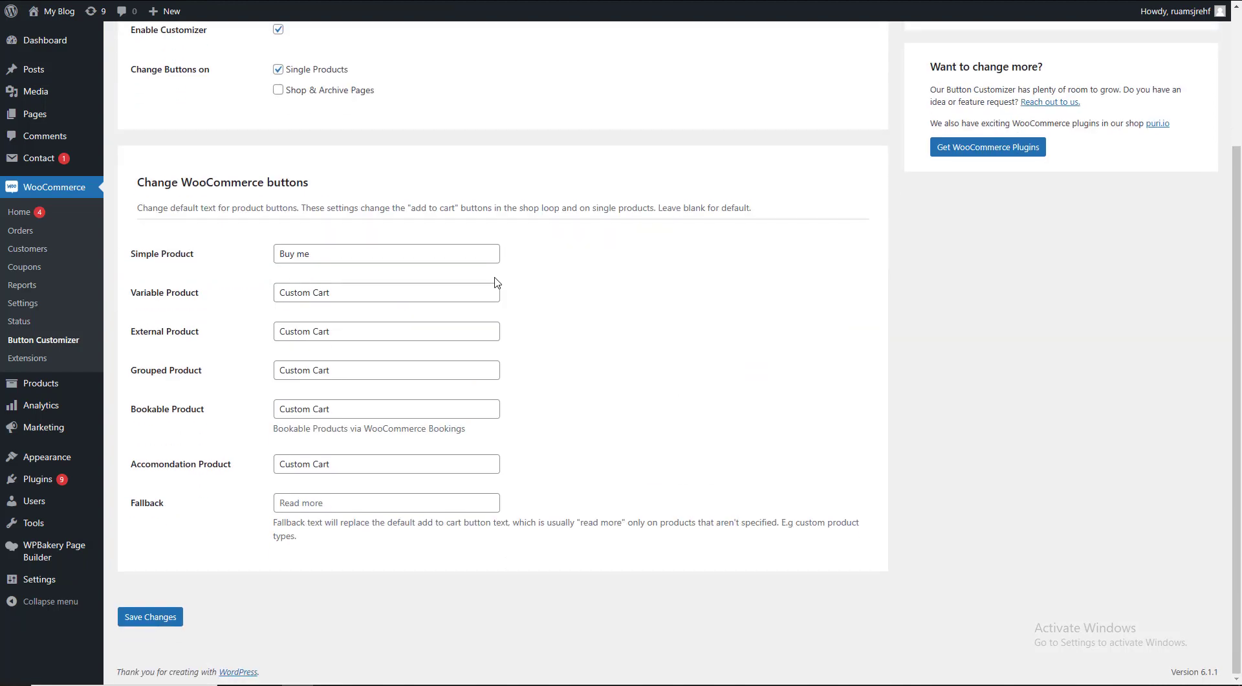
pyautogui.scroll(3, 497, 282)
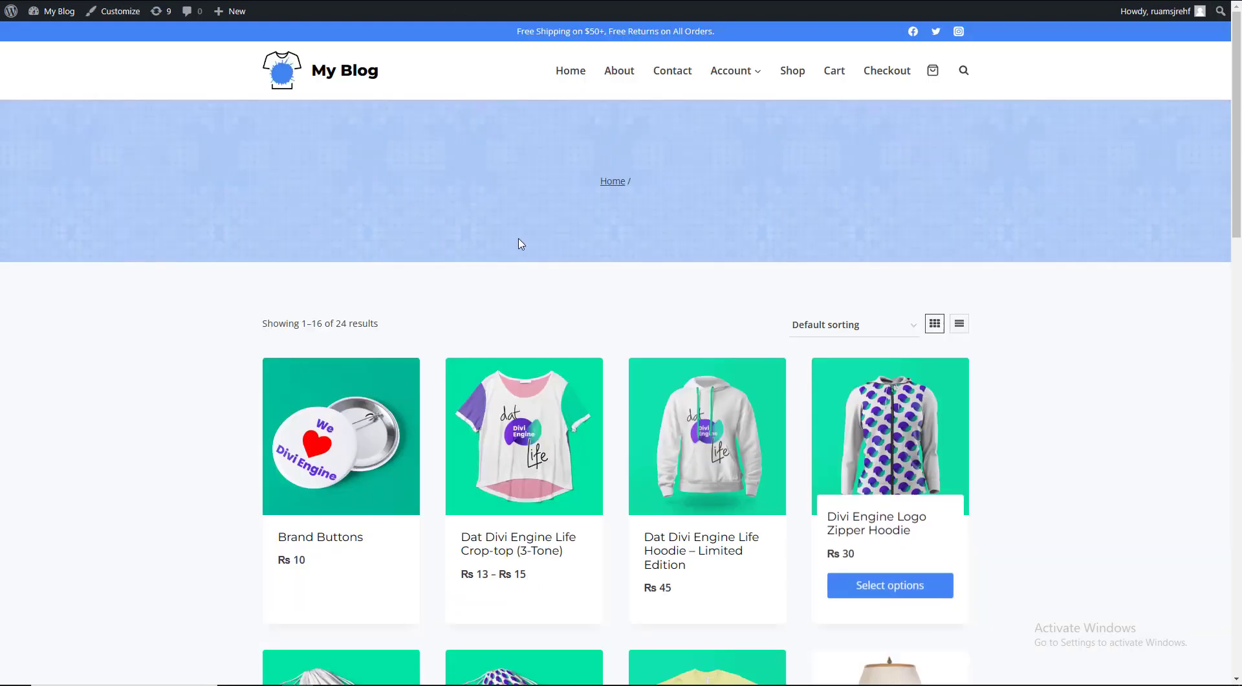
pyautogui.scroll(-5, 621, 389)
pyautogui.scroll(5, 621, 388)
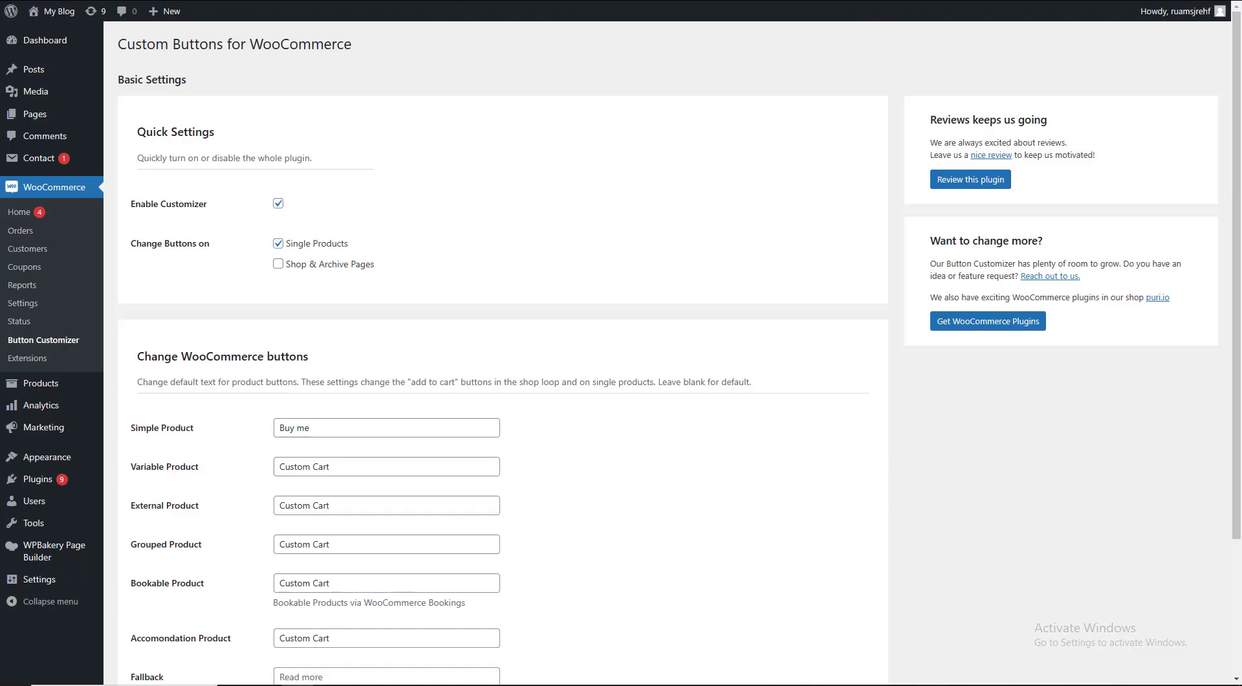
# Step: Tick Shop & Archive Pages under Change Buttons on, alongside Single Products
pyautogui.click(309, 269)
pyautogui.press('Tab')
pyautogui.click(236, 411)
pyautogui.scroll(-3, 243, 408)
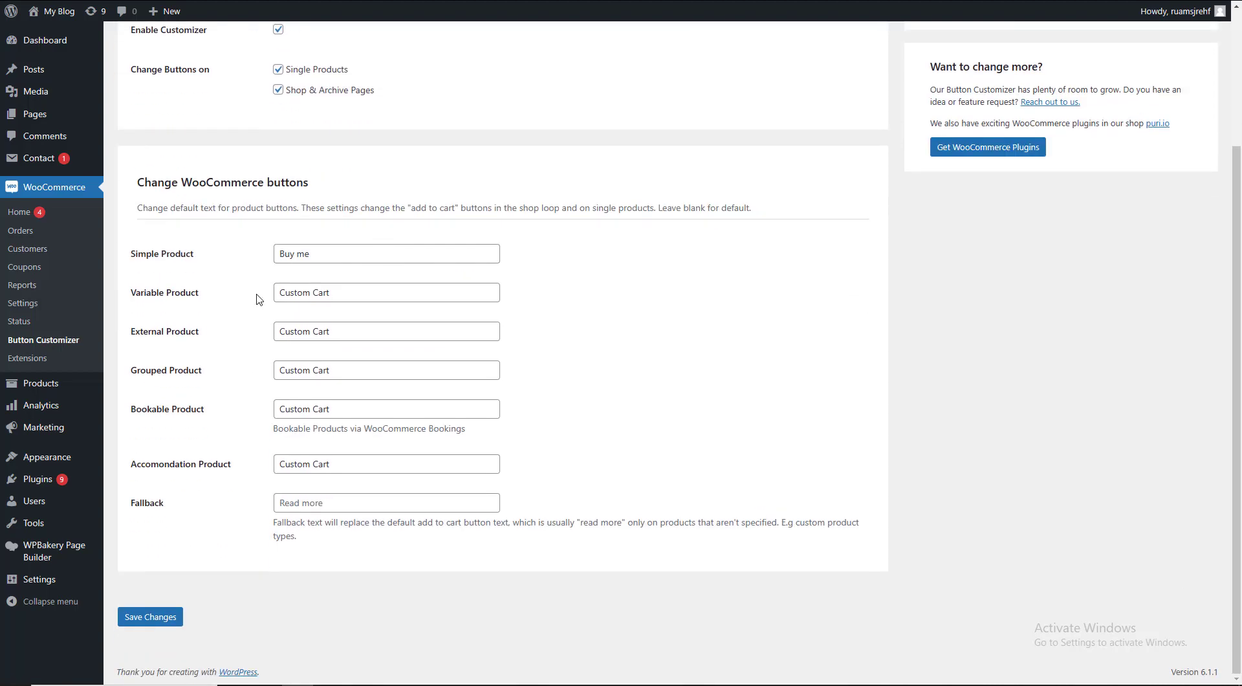
pyautogui.moveTo(356, 291); pyautogui.dragTo(275, 294)
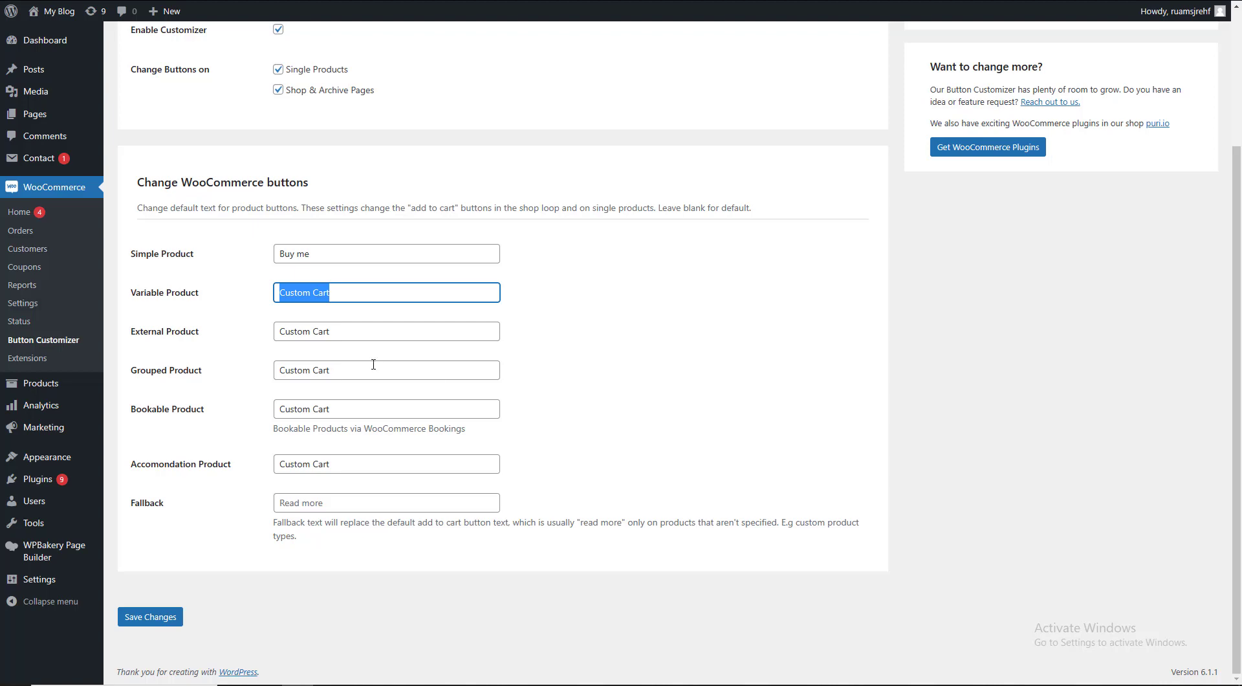
# Step: Save the button settings with Shop & Archive Pages enabled
pyautogui.scroll(3, 373, 365)
pyautogui.scroll(-3, 373, 364)
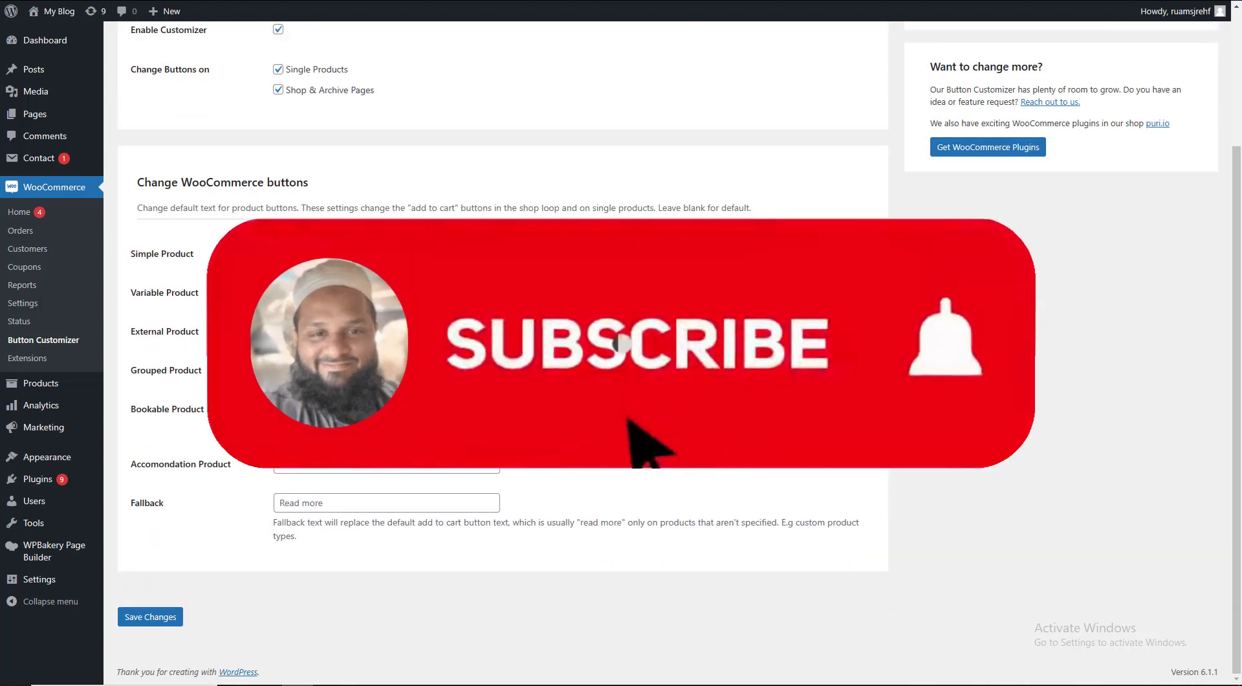
pyautogui.scroll(2, 374, 364)
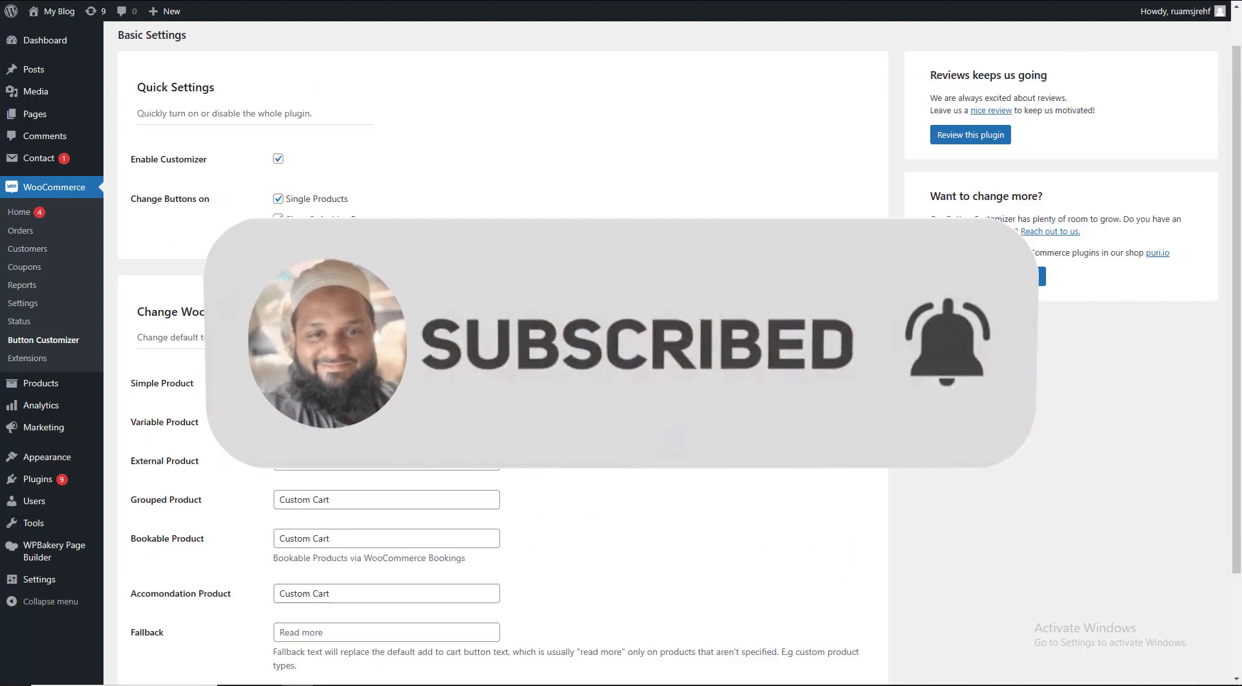
pyautogui.scroll(1, 443, 384)
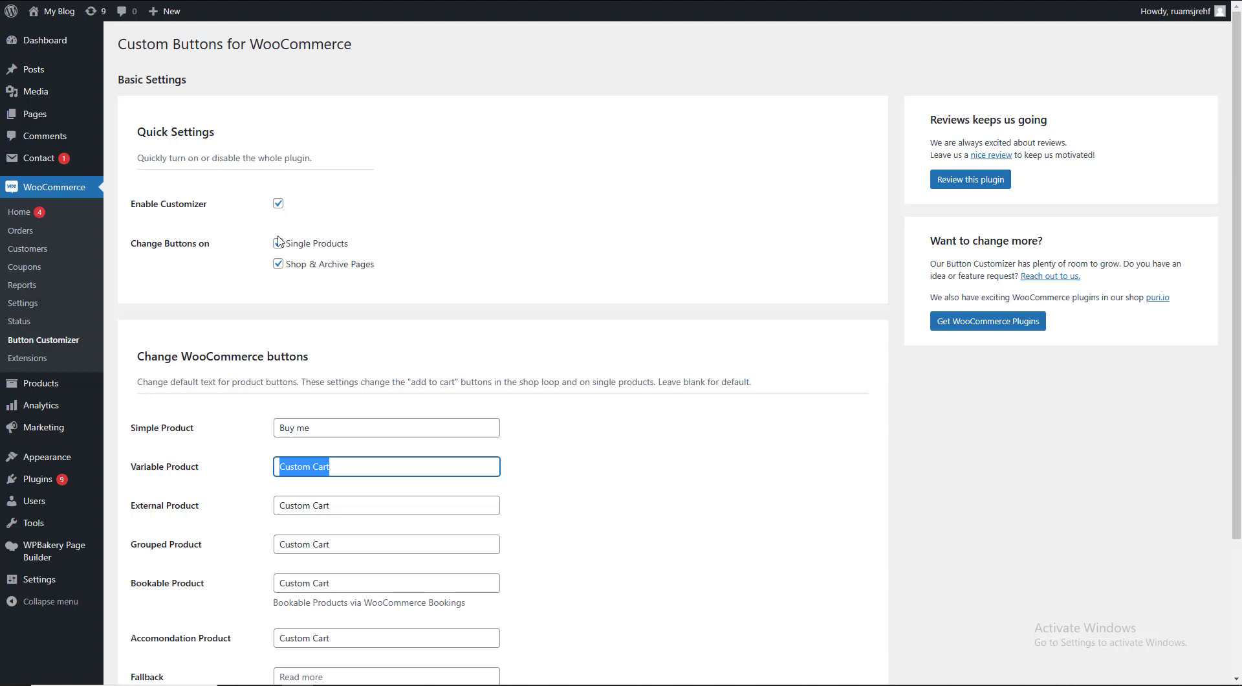
pyautogui.scroll(-3, 278, 241)
pyautogui.click(161, 621)
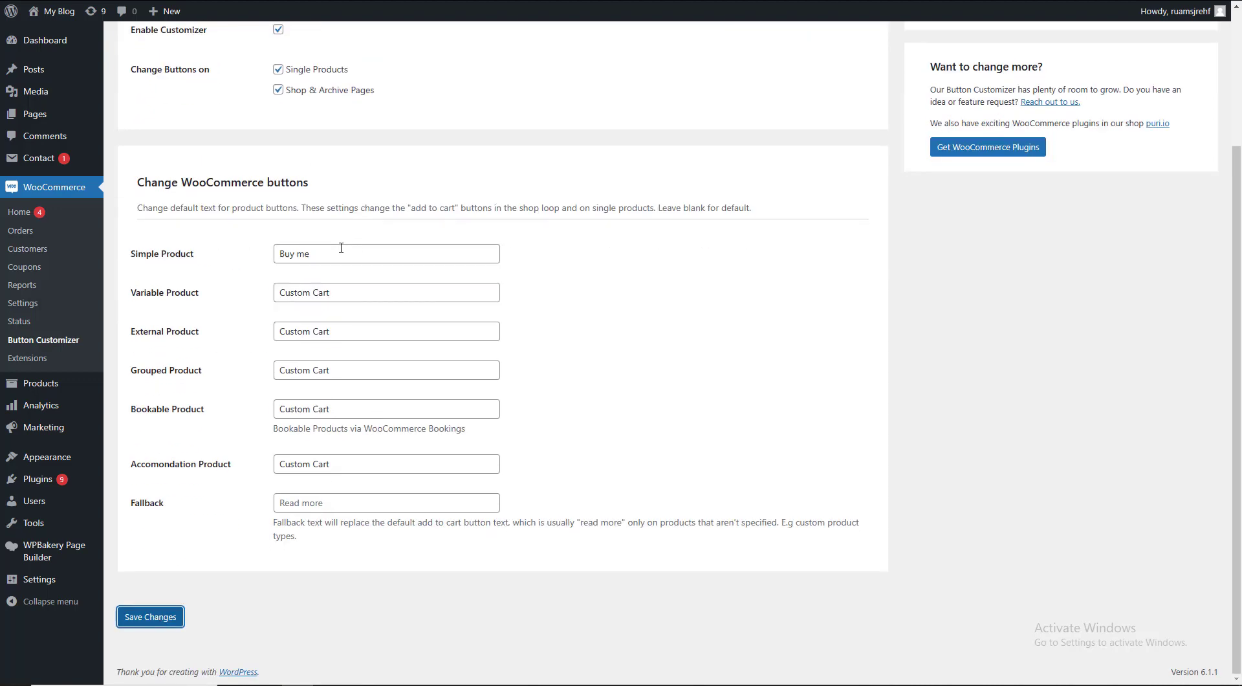
pyautogui.scroll(3, 341, 248)
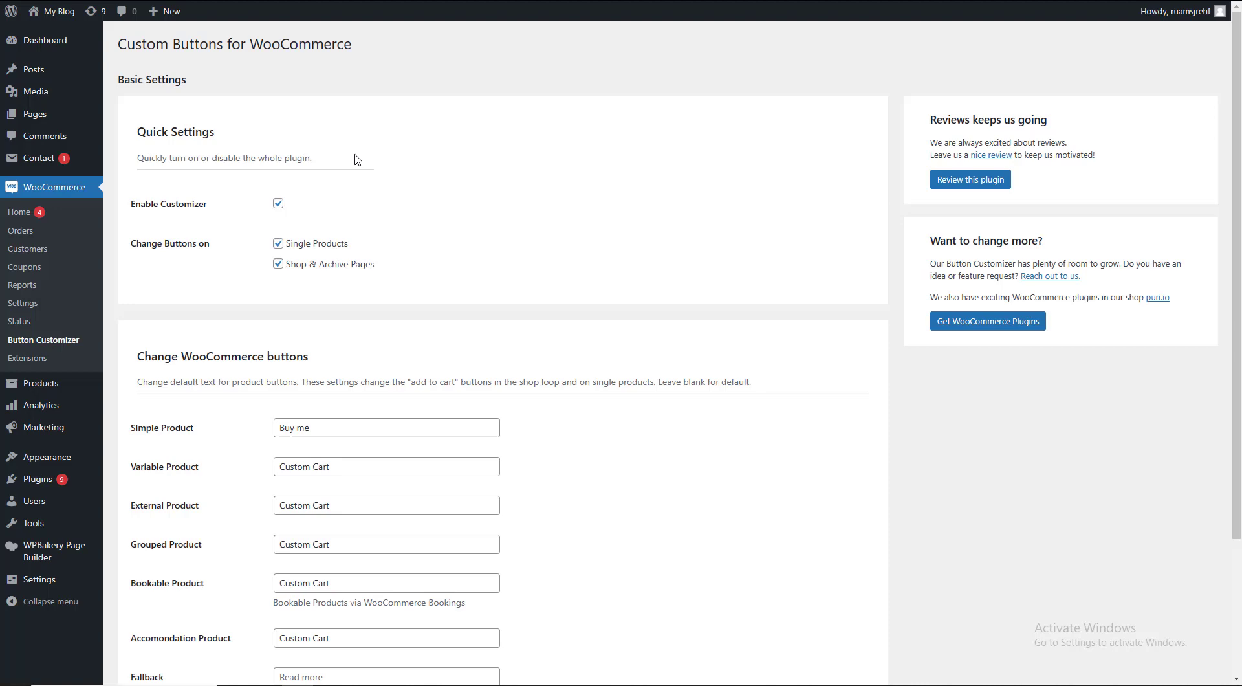
pyautogui.scroll(-3, 452, 272)
pyautogui.scroll(3, 455, 272)
pyautogui.scroll(-3, 456, 273)
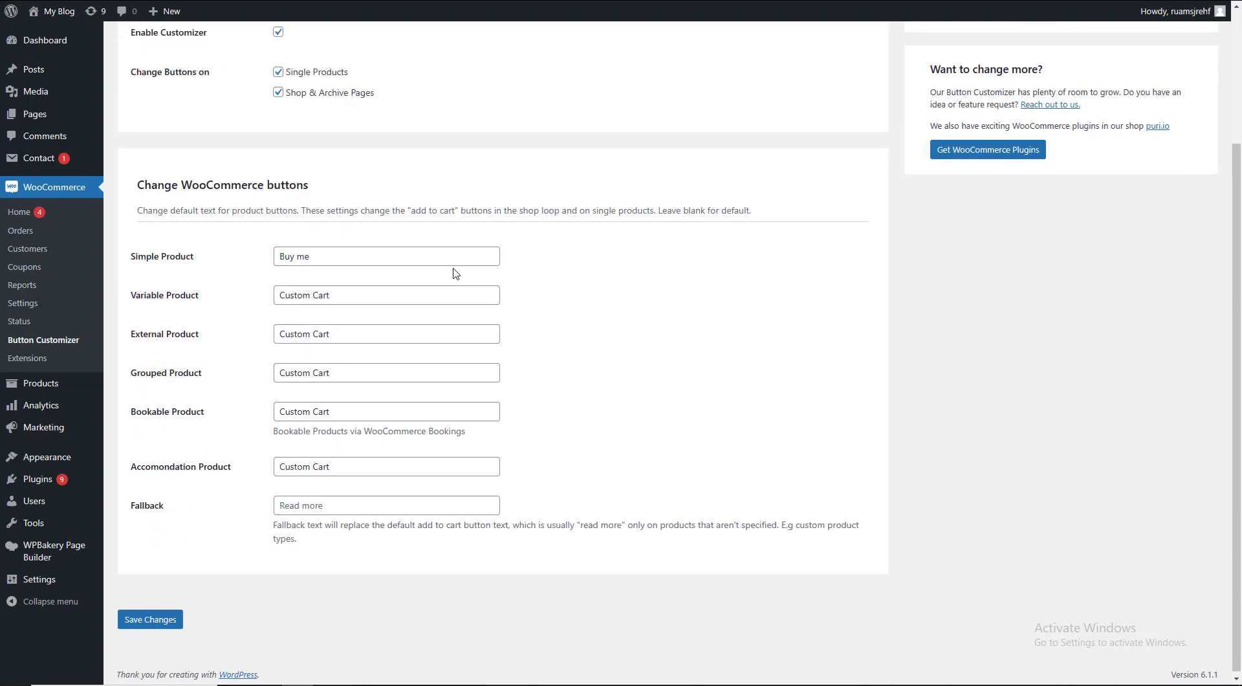
pyautogui.scroll(3, 457, 273)
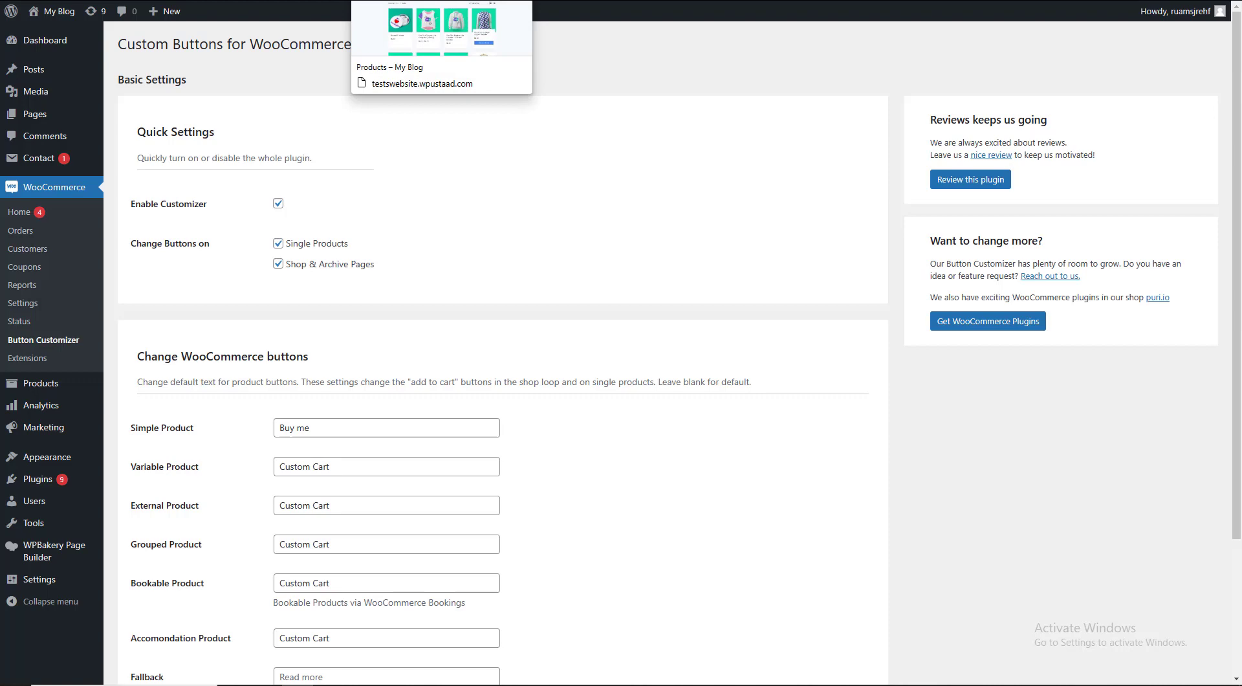
# Step: Switch to the Products – My Blog tab and scroll the shop grid showing Custom Cart buttons
pyautogui.click(389, 0)
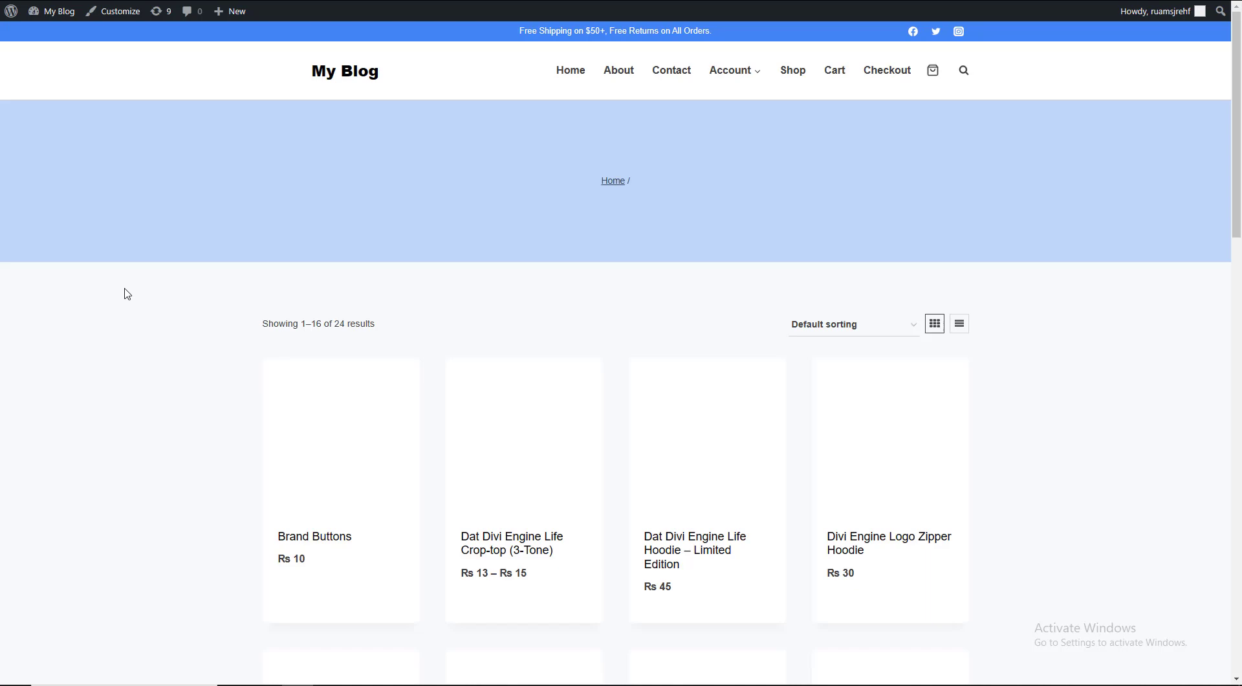
pyautogui.scroll(-2, 1241, 173)
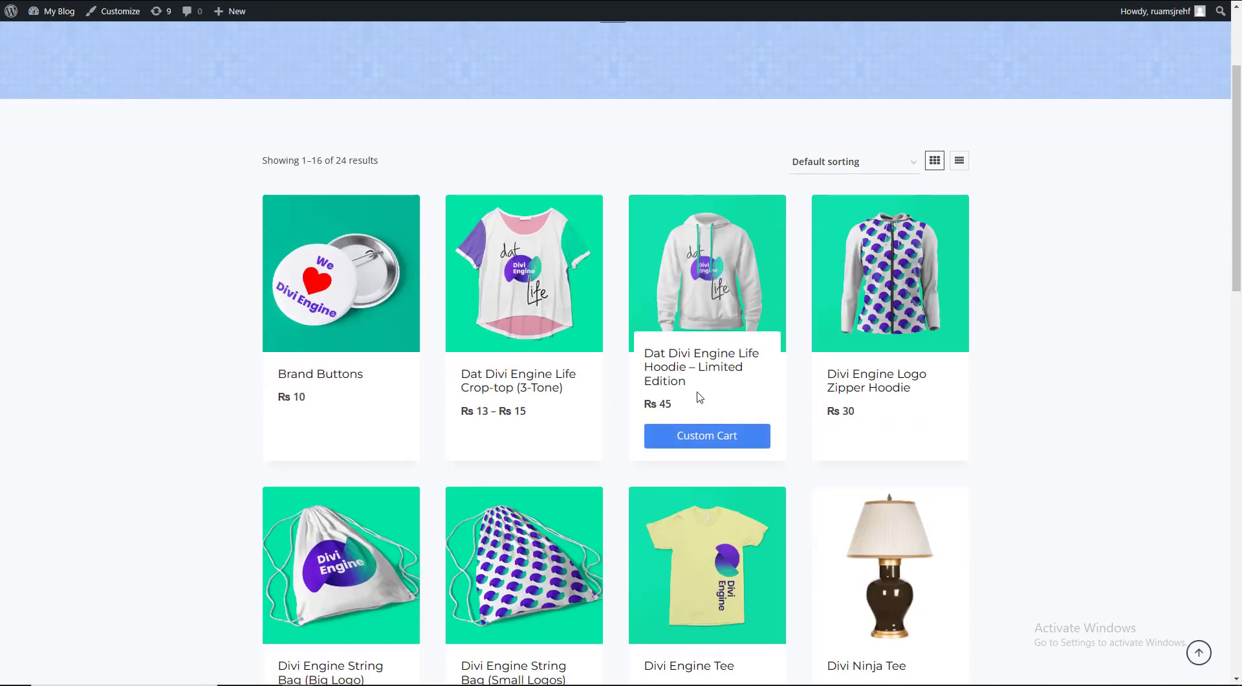
pyautogui.scroll(-2, 1162, 200)
pyautogui.scroll(-1, 711, 388)
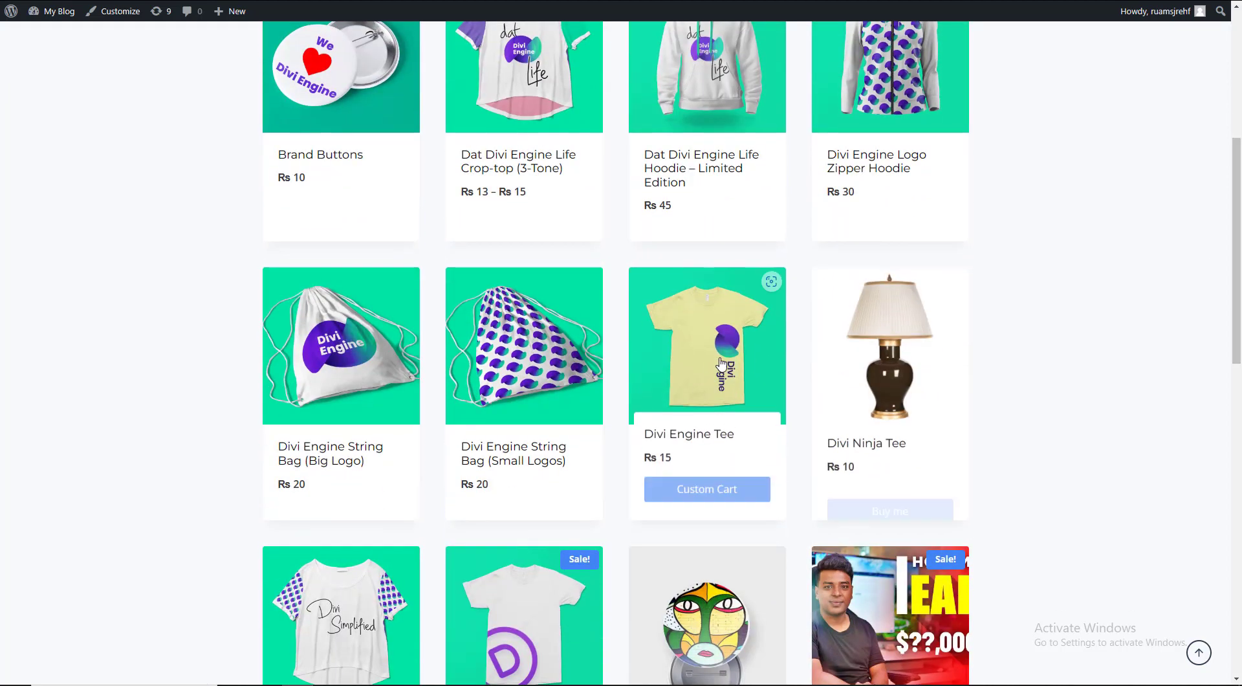